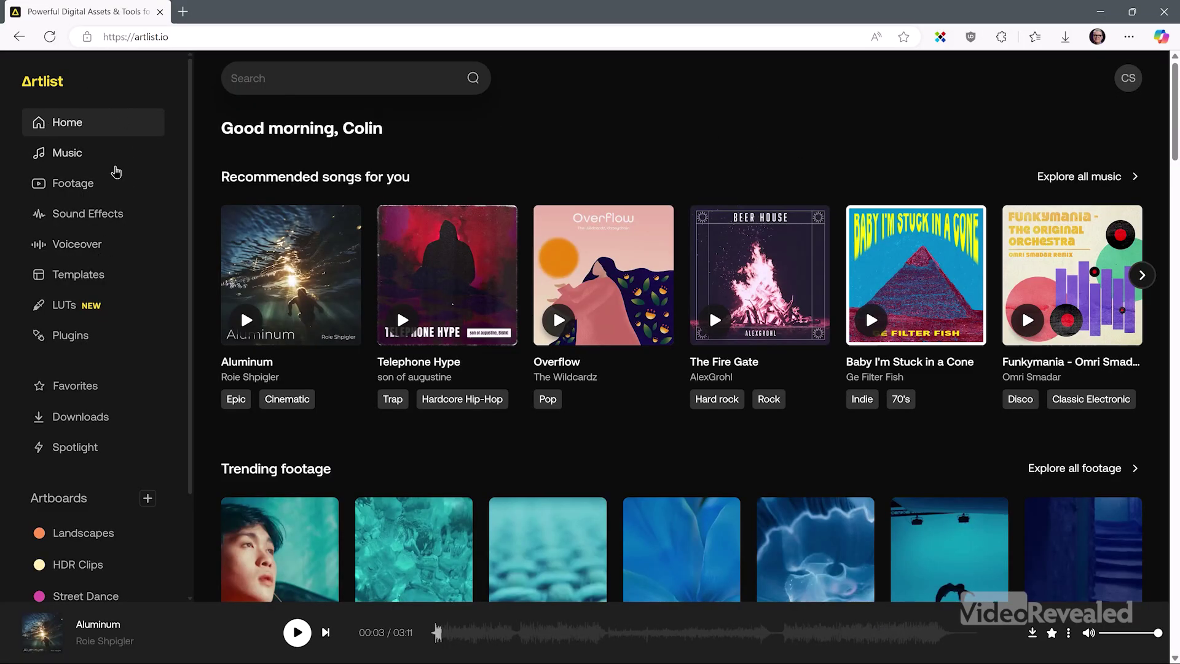
# Step: Browse the Landscapes and HDR Clips artboards, then go back to the Artlist home page
pyautogui.scroll(-2, 115, 249)
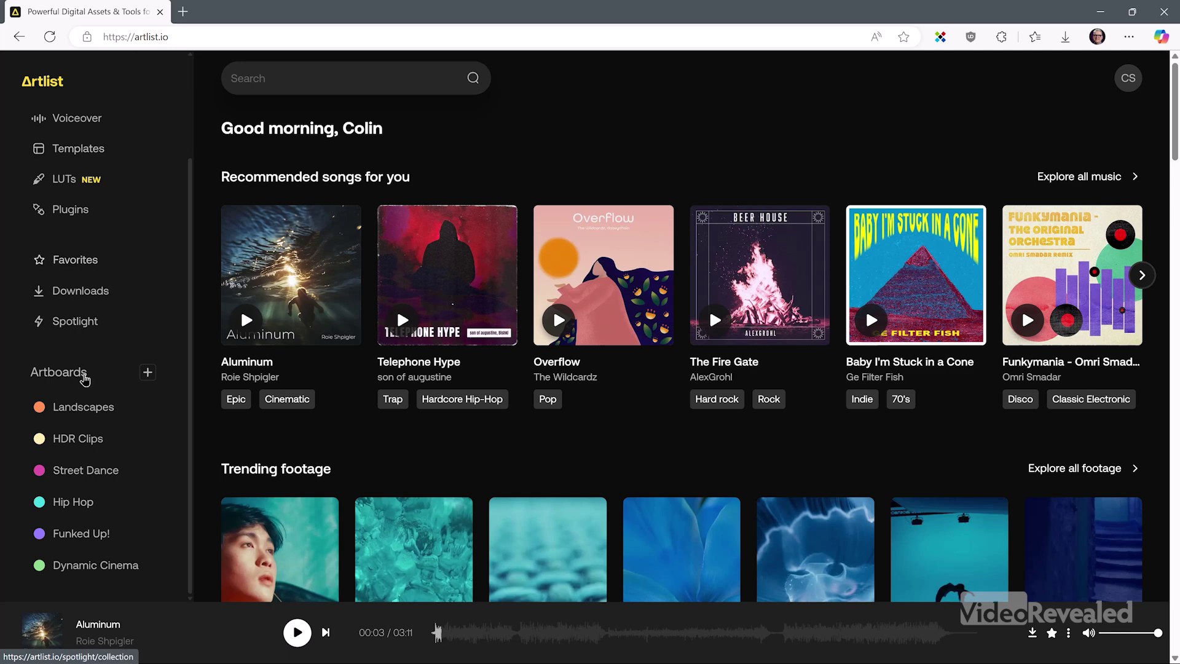
pyautogui.click(91, 409)
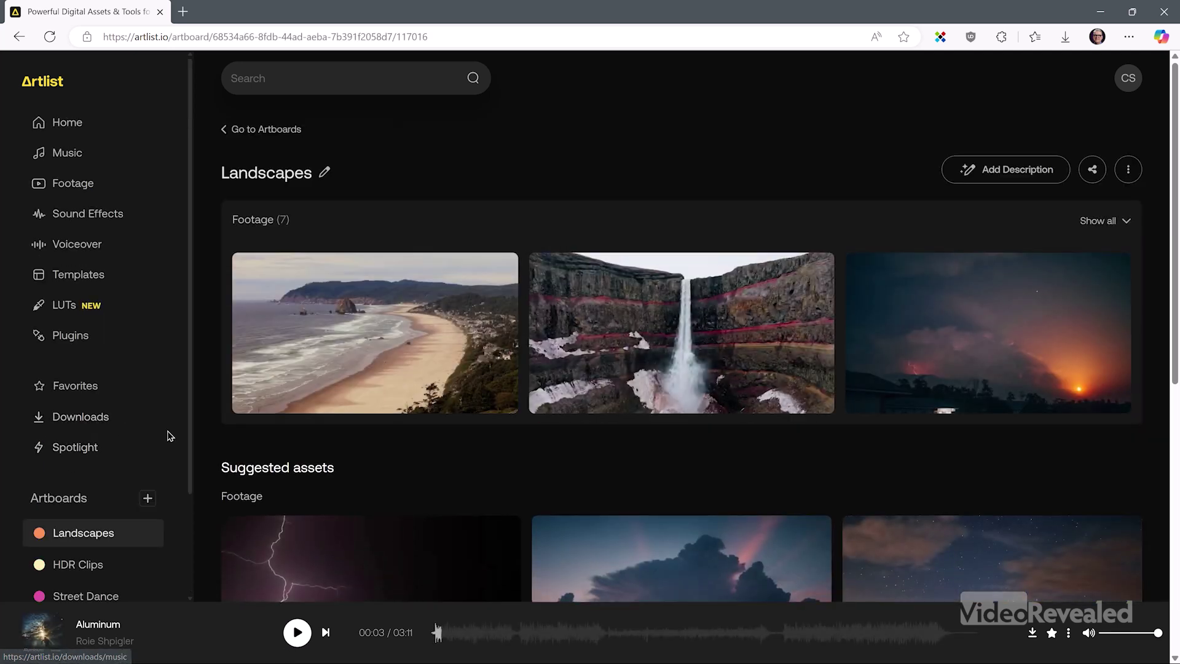
pyautogui.scroll(-2, 154, 455)
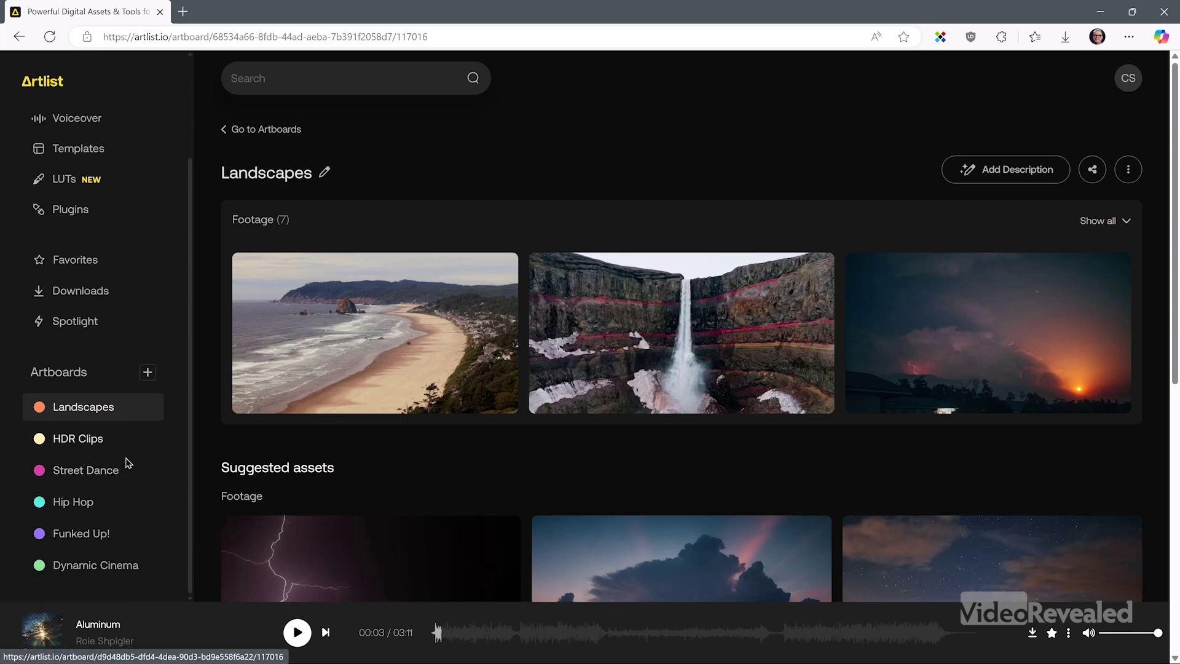
pyautogui.click(92, 440)
pyautogui.scroll(2, 99, 455)
pyautogui.click(74, 127)
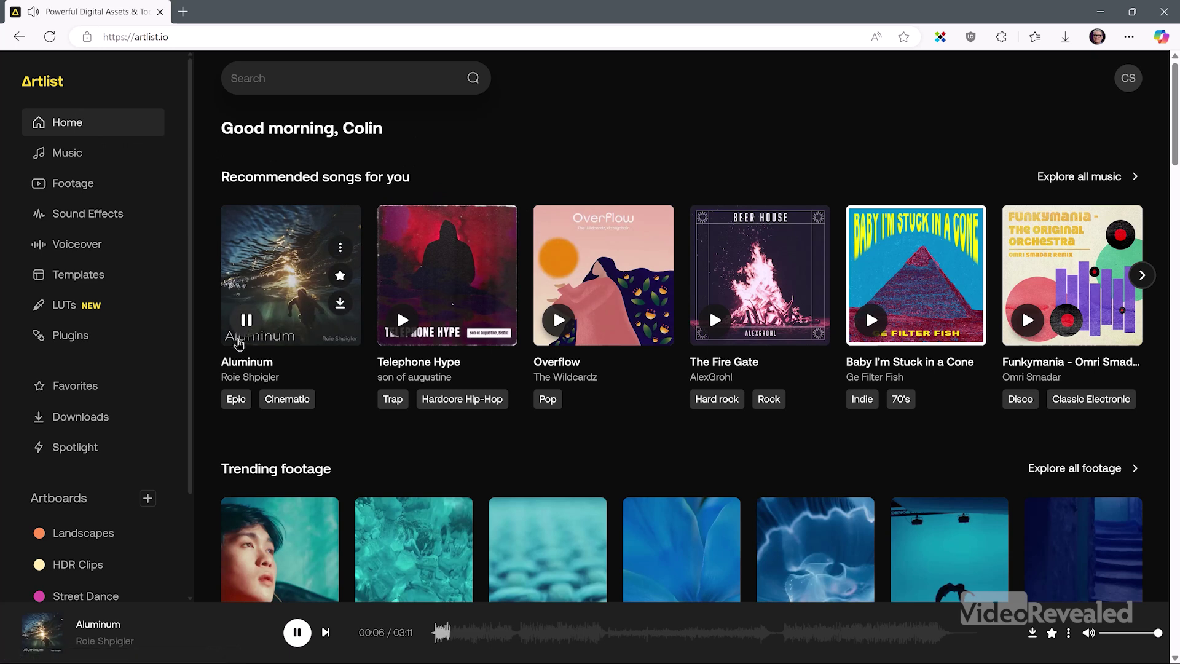
# Step: Preview Telephone Hype, then Overflow, and download the dancer clip from Trending footage
pyautogui.click(403, 321)
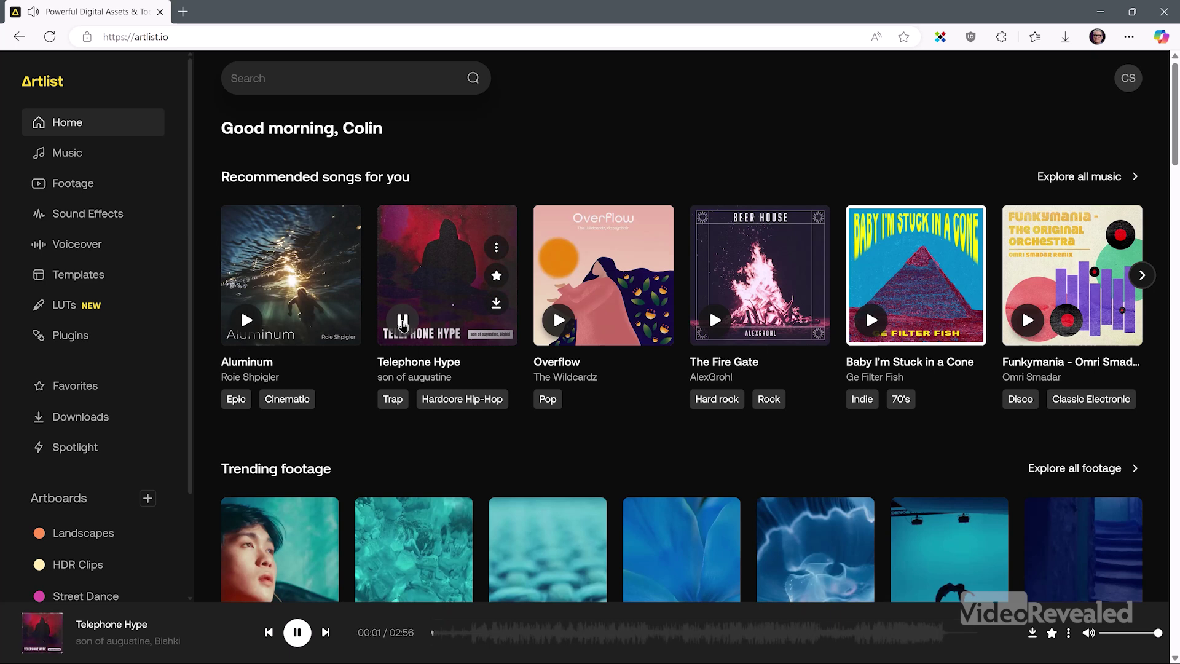
pyautogui.click(559, 320)
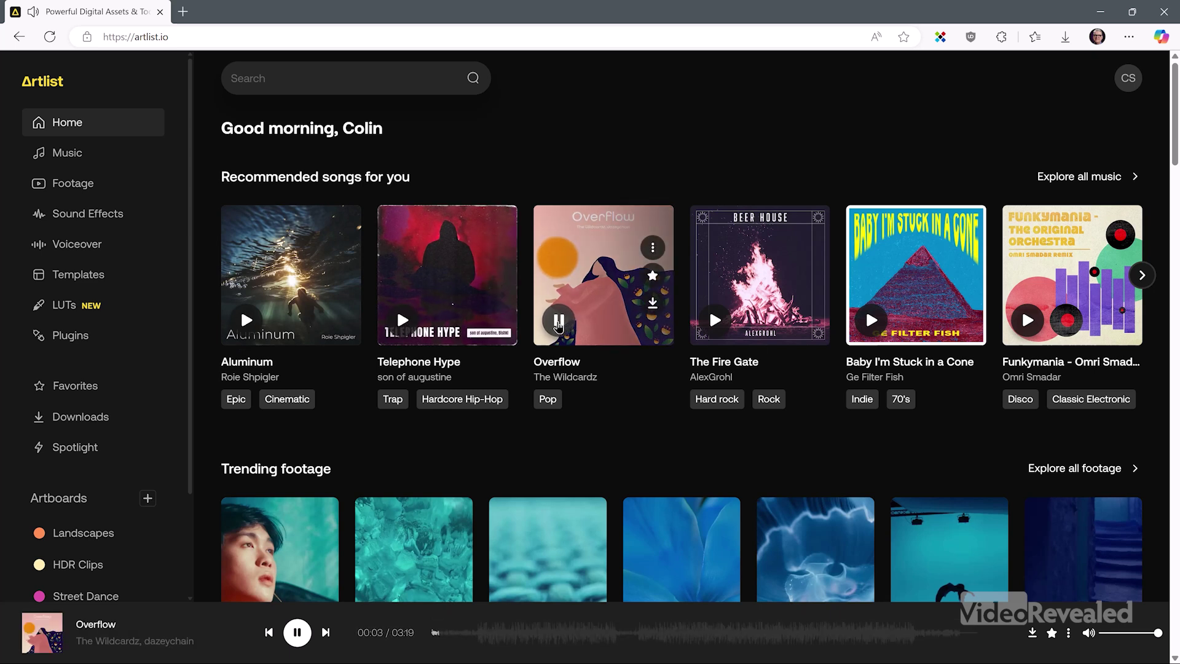
pyautogui.scroll(-4, 559, 326)
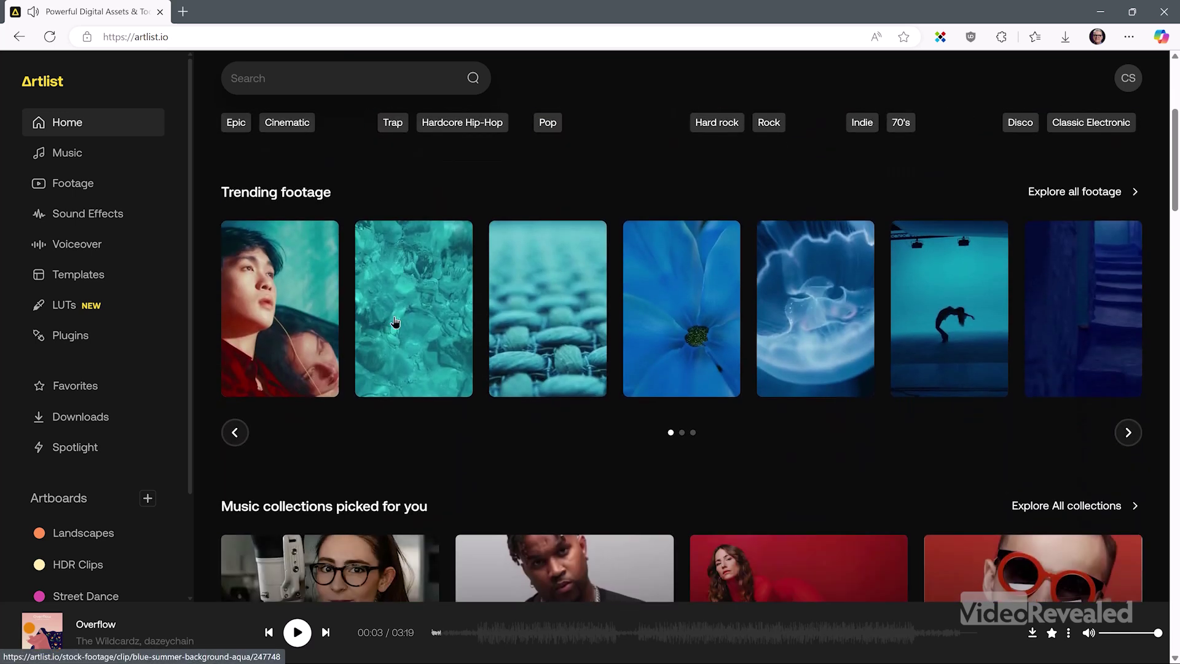
pyautogui.moveTo(954, 306)
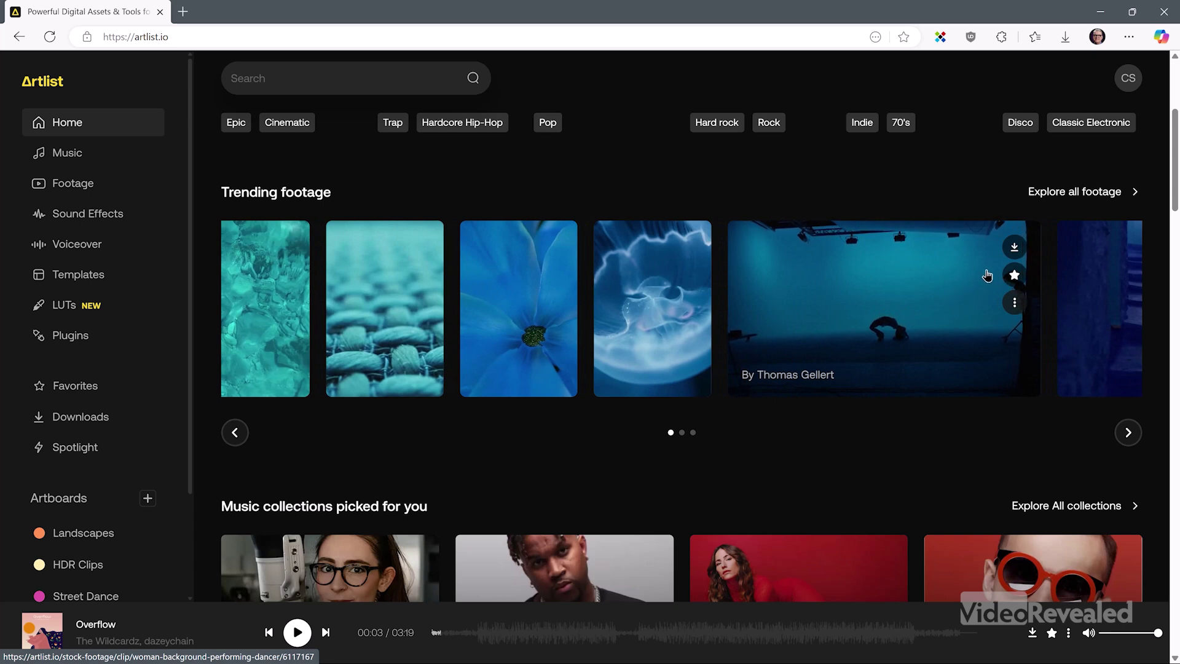
pyautogui.click(1013, 249)
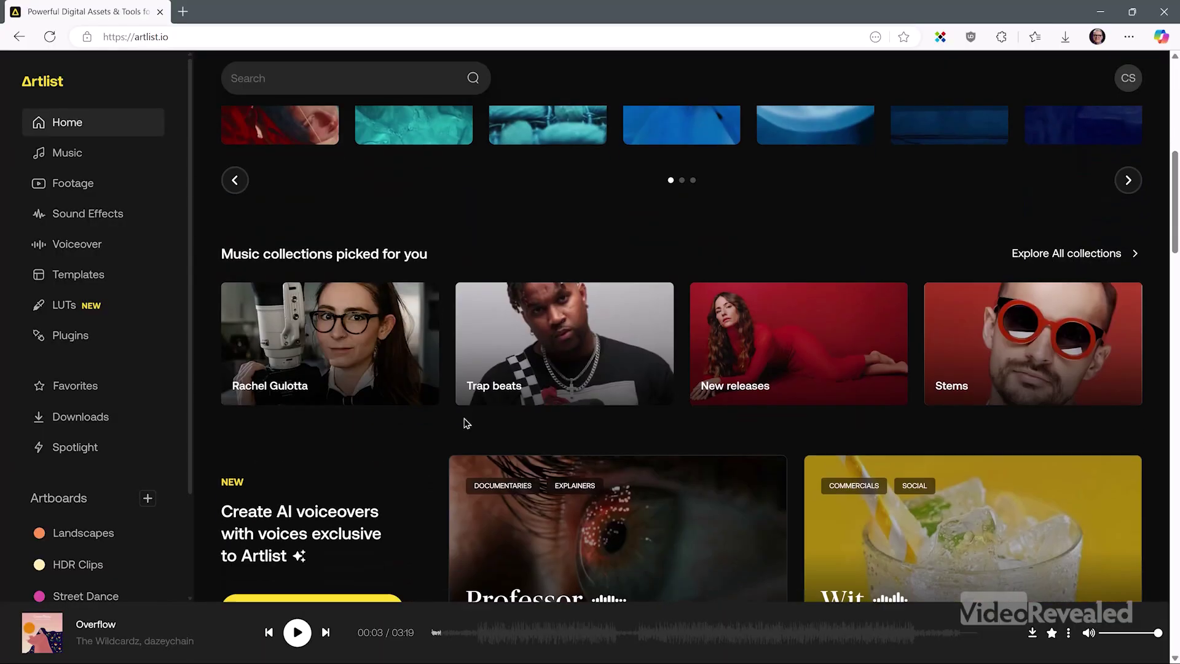
# Step: Scroll down to the voiceover cards and play the Precision AI voice preview
pyautogui.scroll(-2, 463, 422)
pyautogui.scroll(-2, 367, 351)
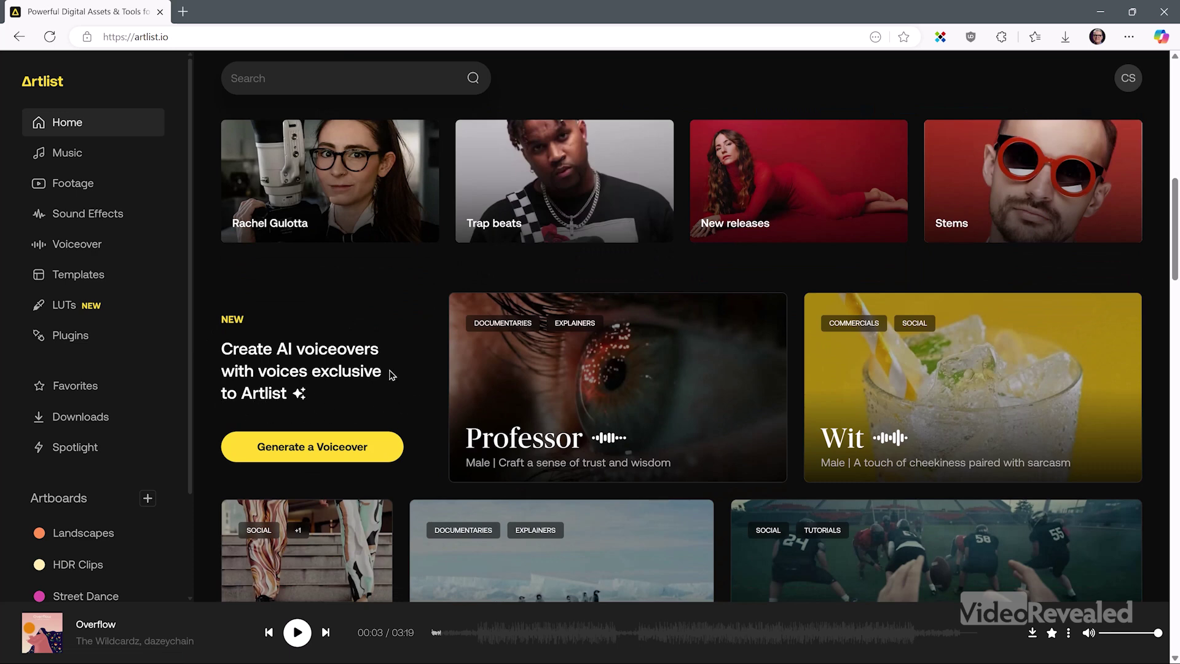
pyautogui.scroll(-5, 391, 372)
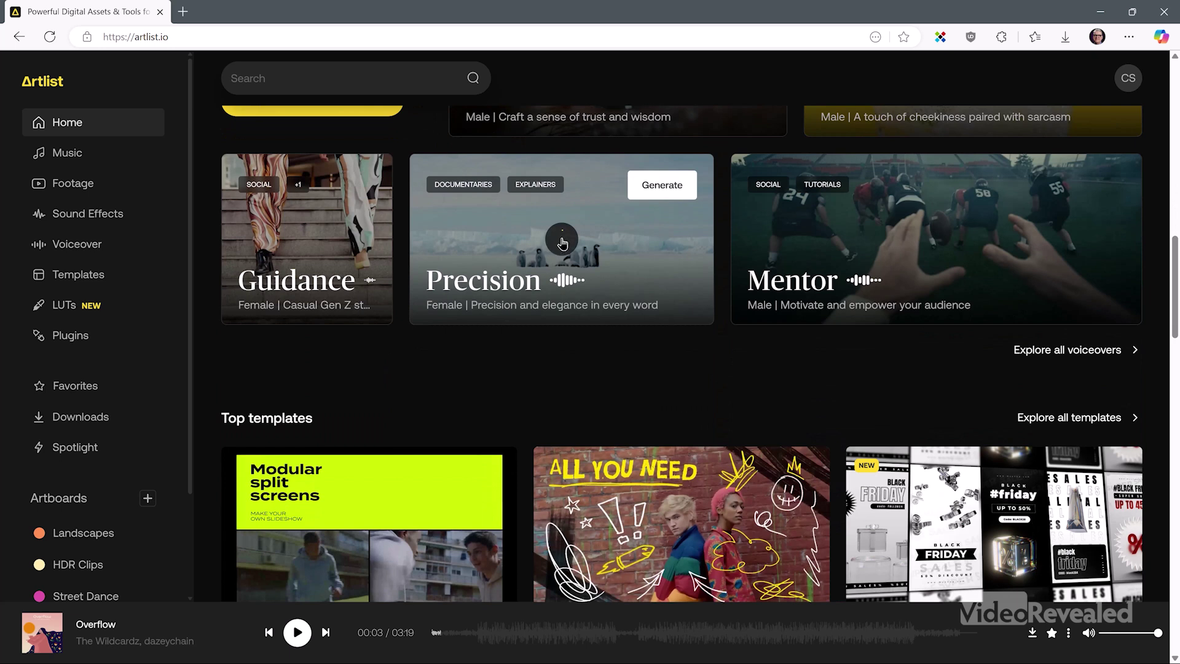
pyautogui.click(561, 239)
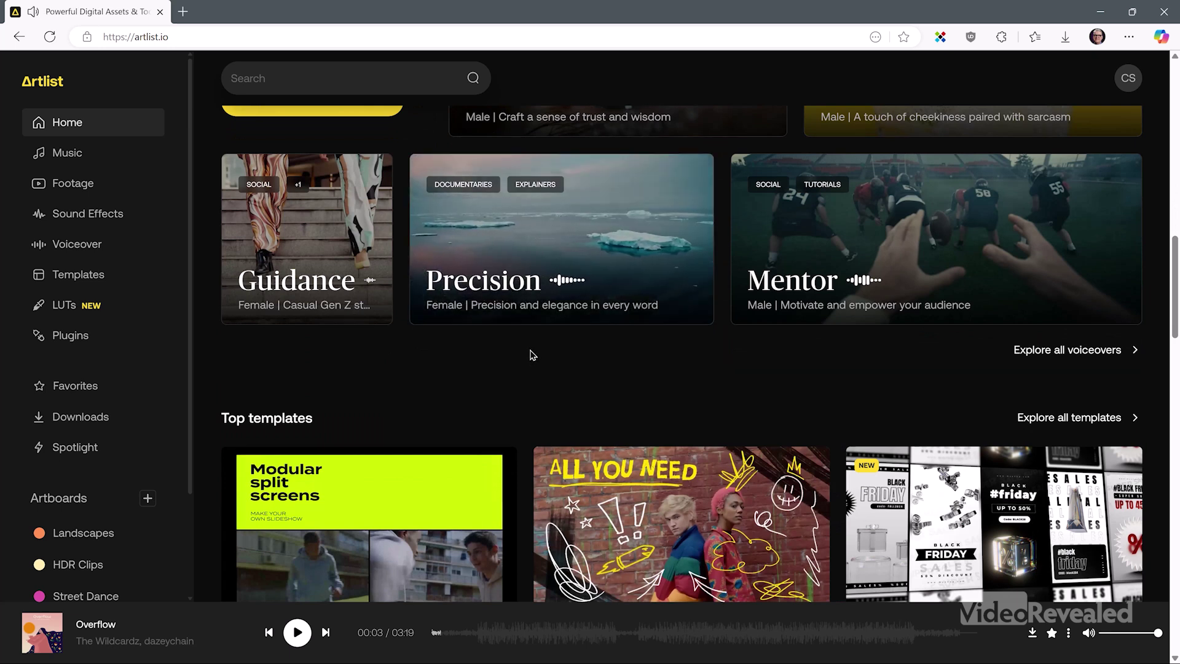
# Step: Play the Mentor voice preview, stop it, and continue past the SFX and LUTs rows
pyautogui.moveTo(573, 248)
pyautogui.moveTo(934, 251)
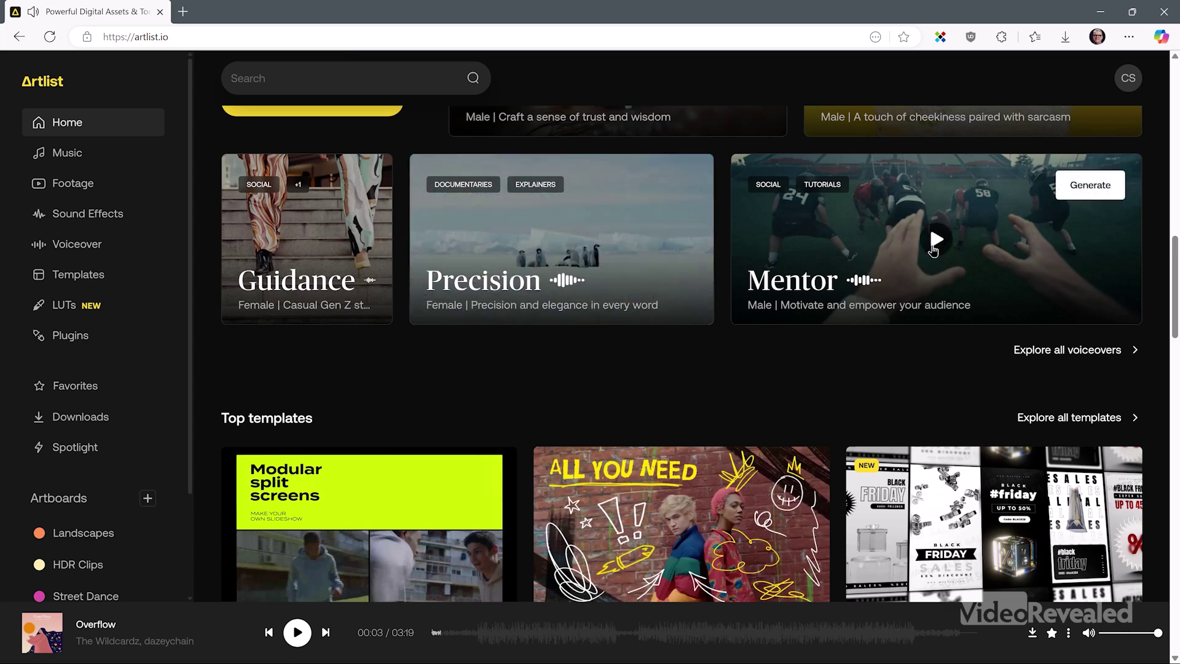
pyautogui.click(937, 240)
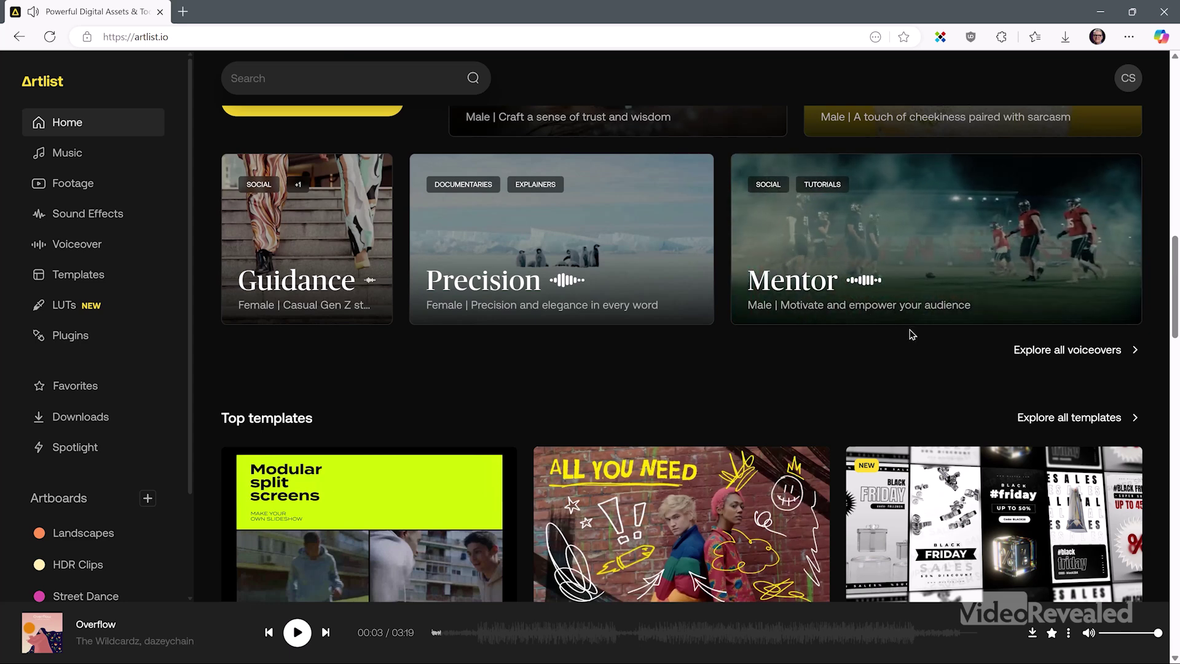
pyautogui.click(930, 241)
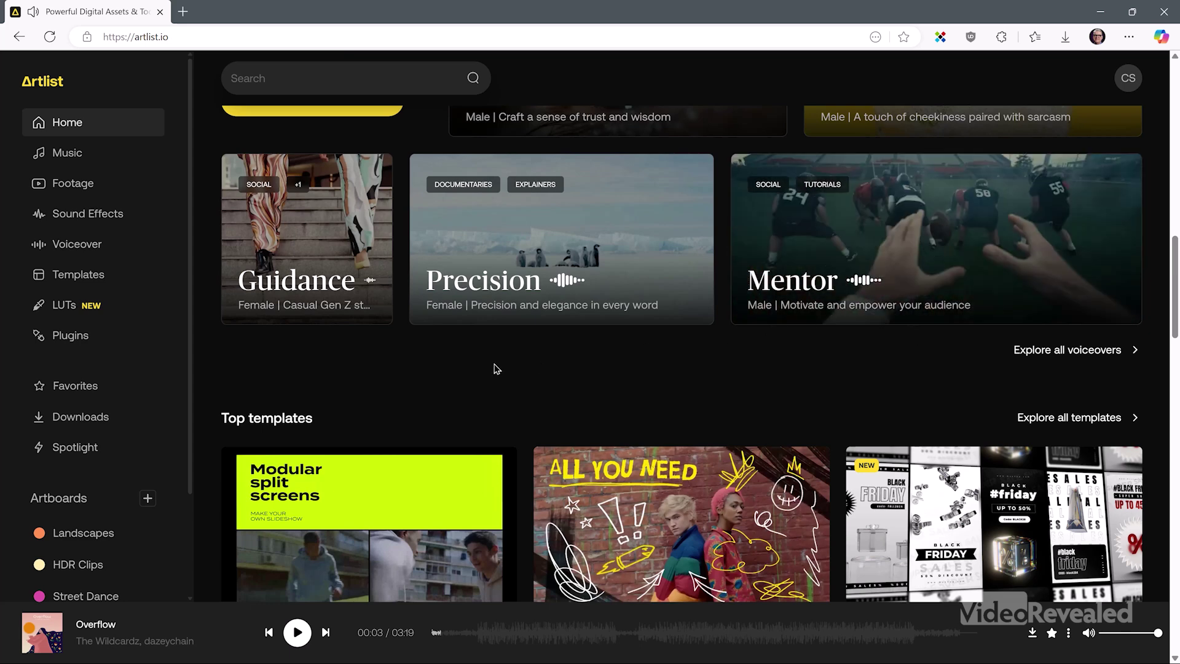
pyautogui.scroll(-4, 497, 369)
pyautogui.scroll(-3, 834, 288)
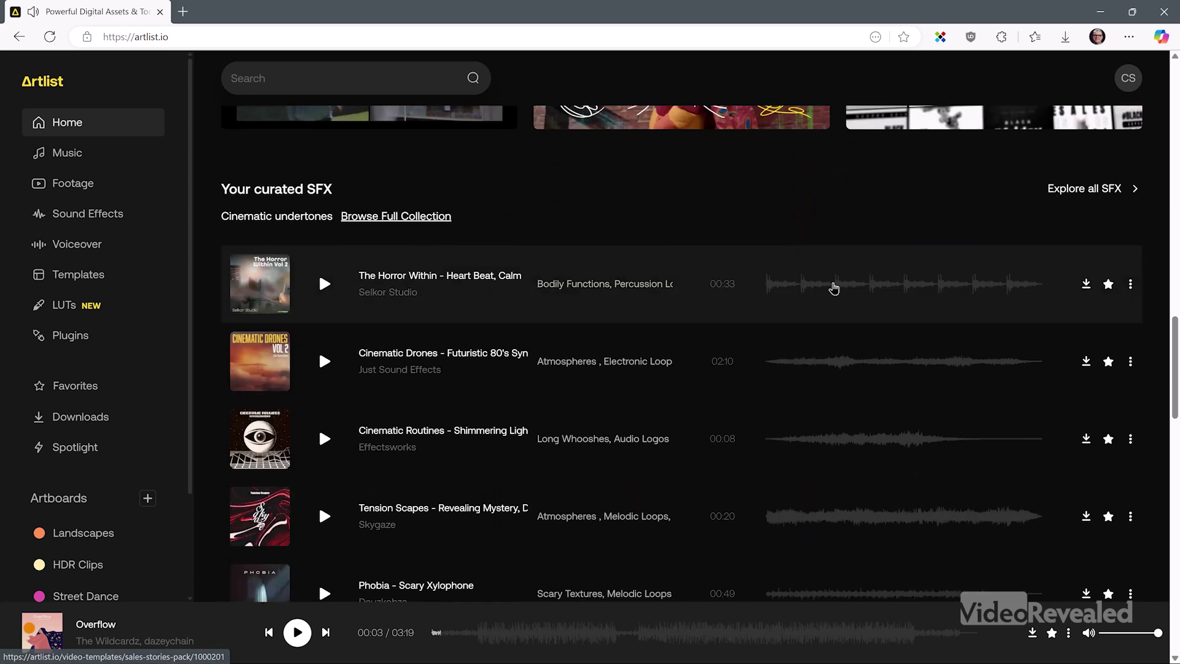
pyautogui.scroll(-8, 830, 286)
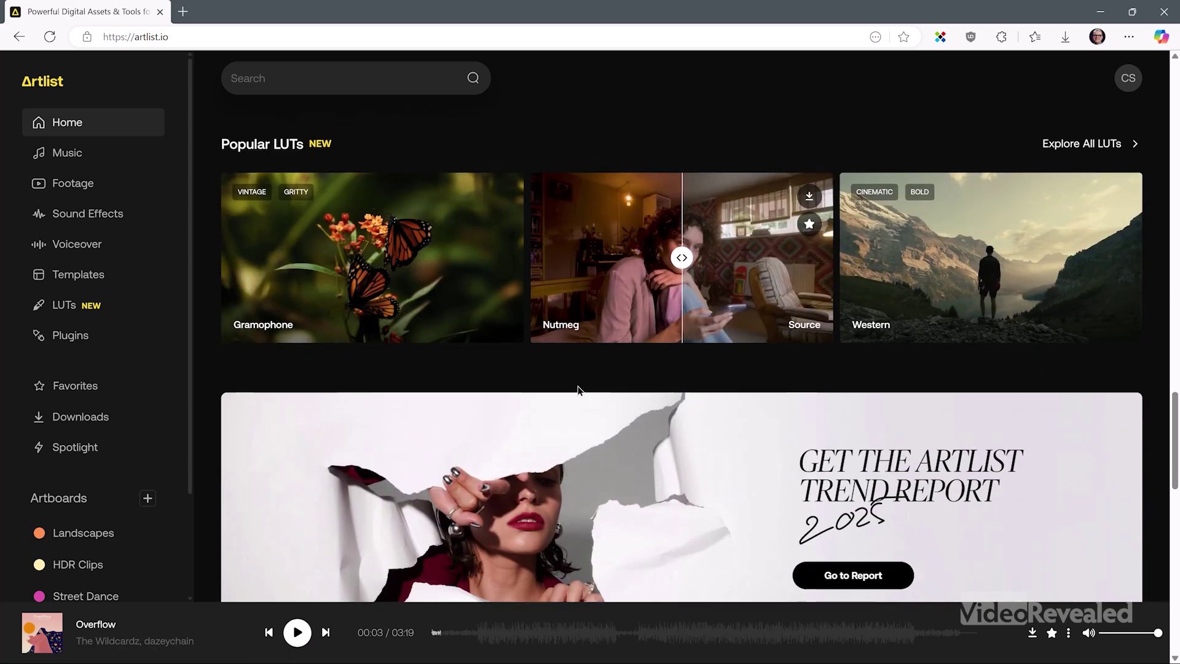
pyautogui.scroll(-1, 578, 389)
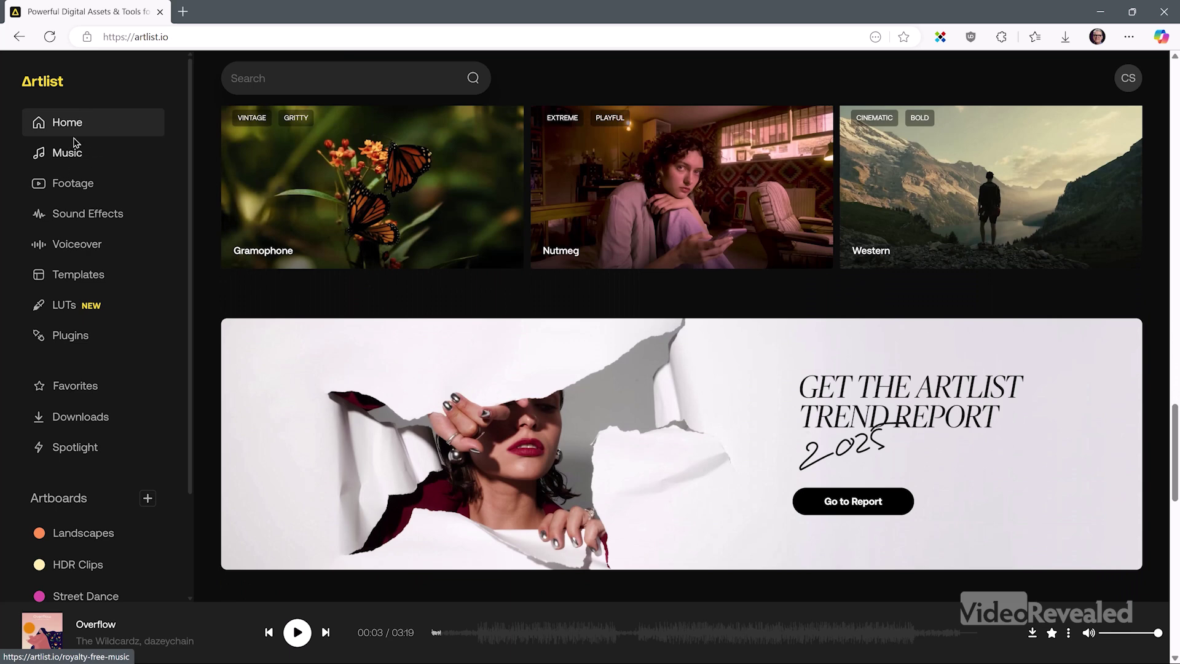
# Step: Open the Music library from the sidebar and scroll down through its track list
pyautogui.click(71, 150)
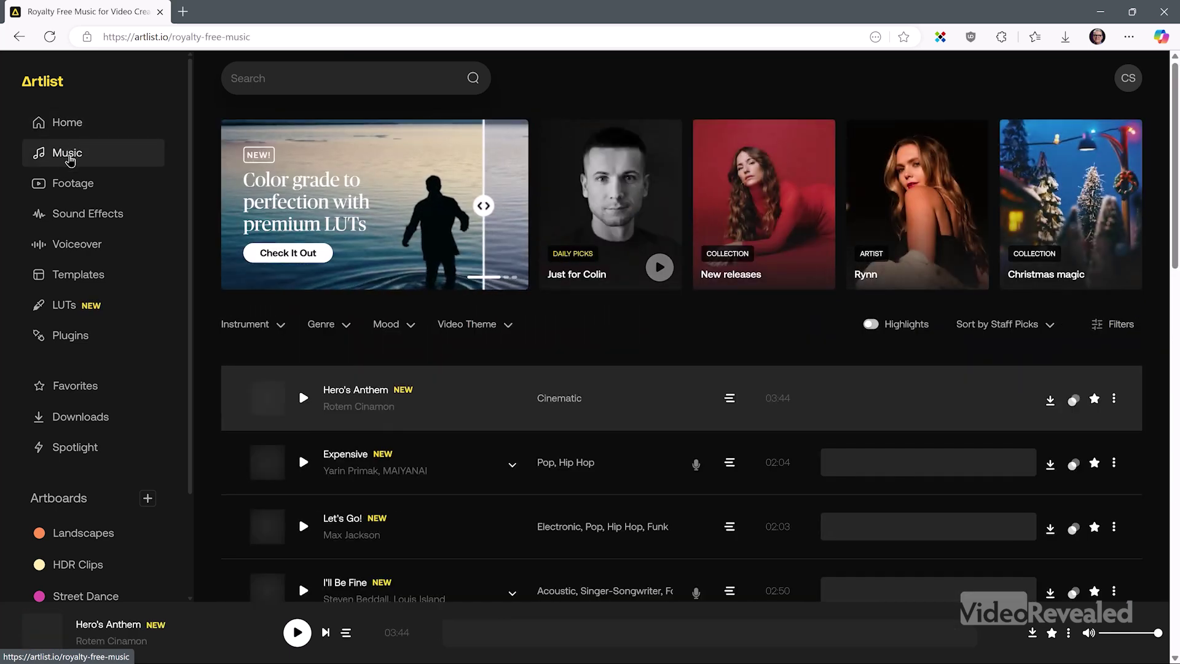
pyautogui.scroll(-10, 677, 458)
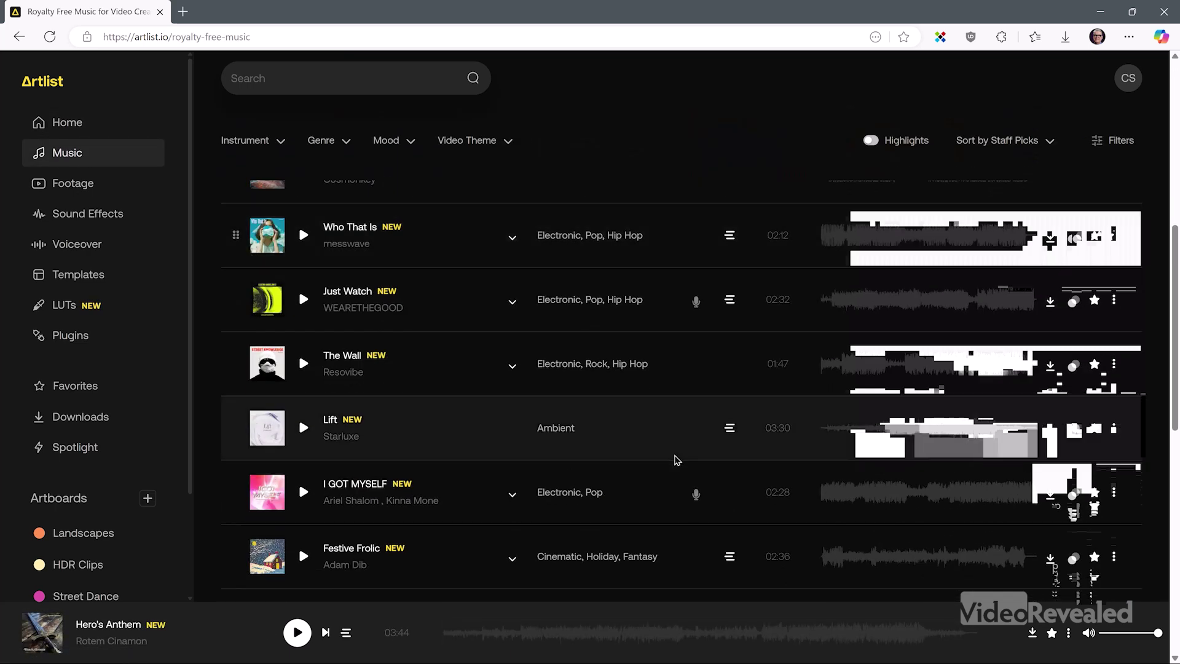
pyautogui.scroll(-9, 677, 460)
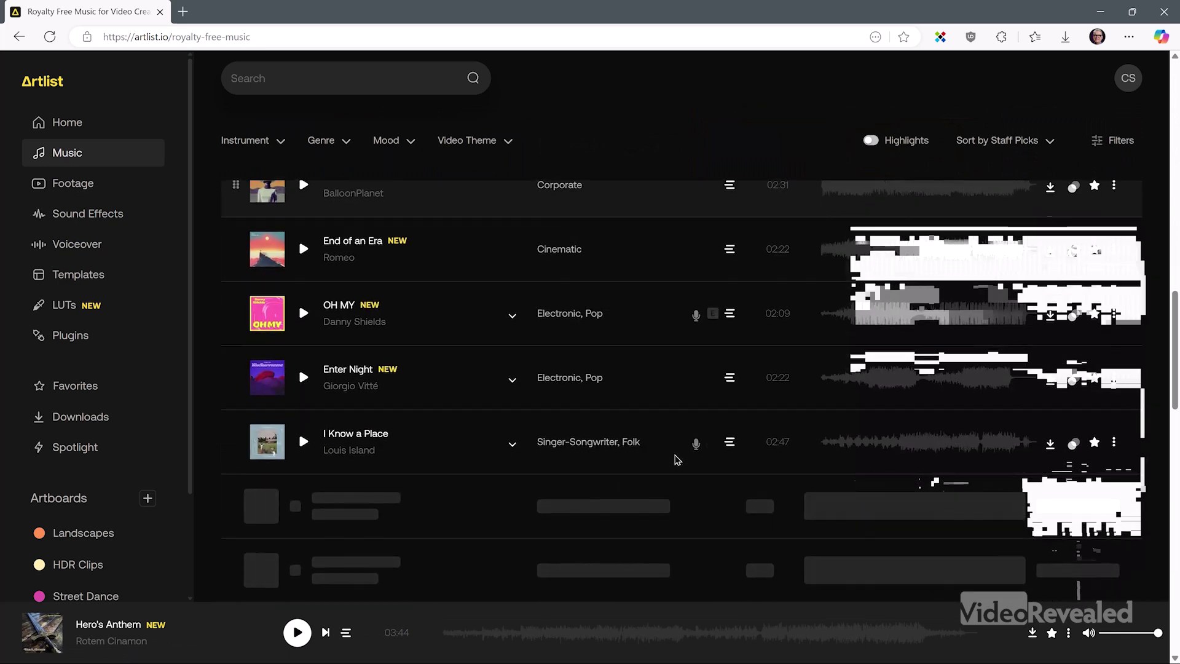
pyautogui.scroll(-4, 676, 460)
pyautogui.scroll(-3, 677, 462)
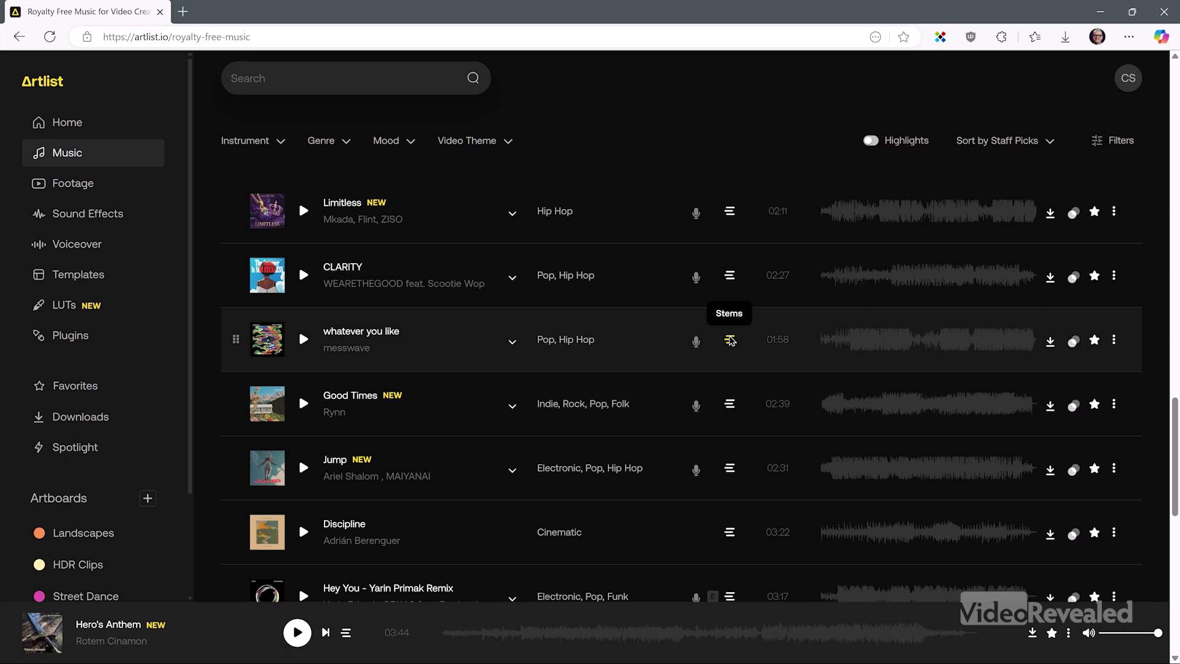
# Step: Open the stems of 'whatever you like' and solo Synth Bass, then Piano
pyautogui.click(731, 341)
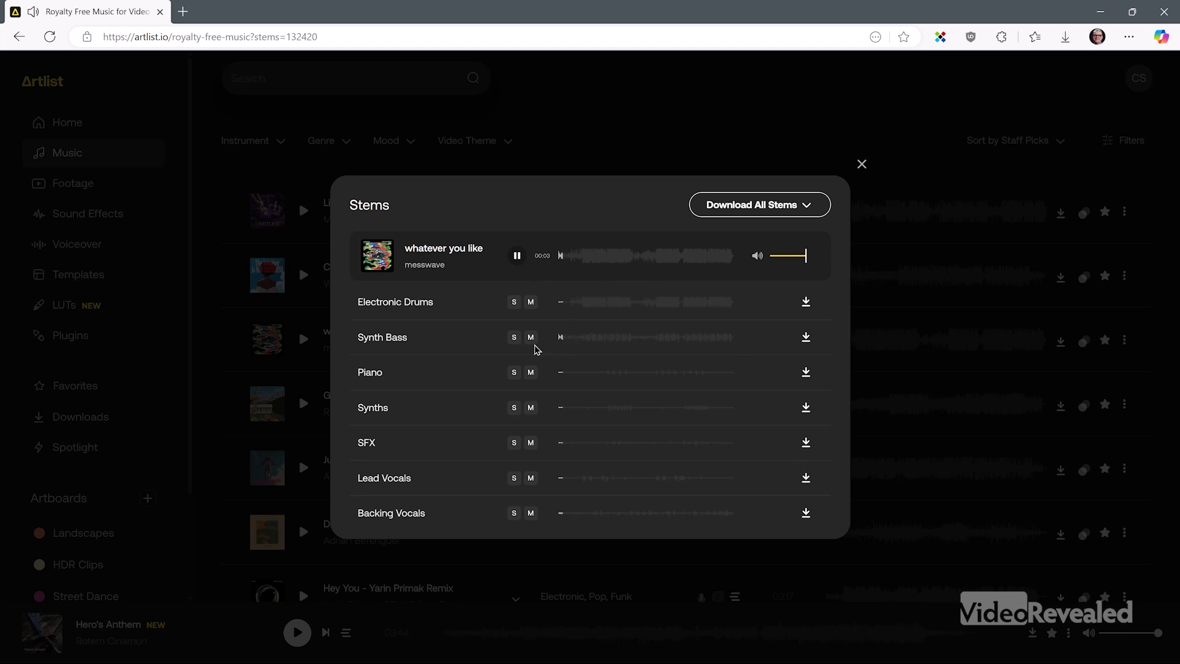
pyautogui.click(514, 339)
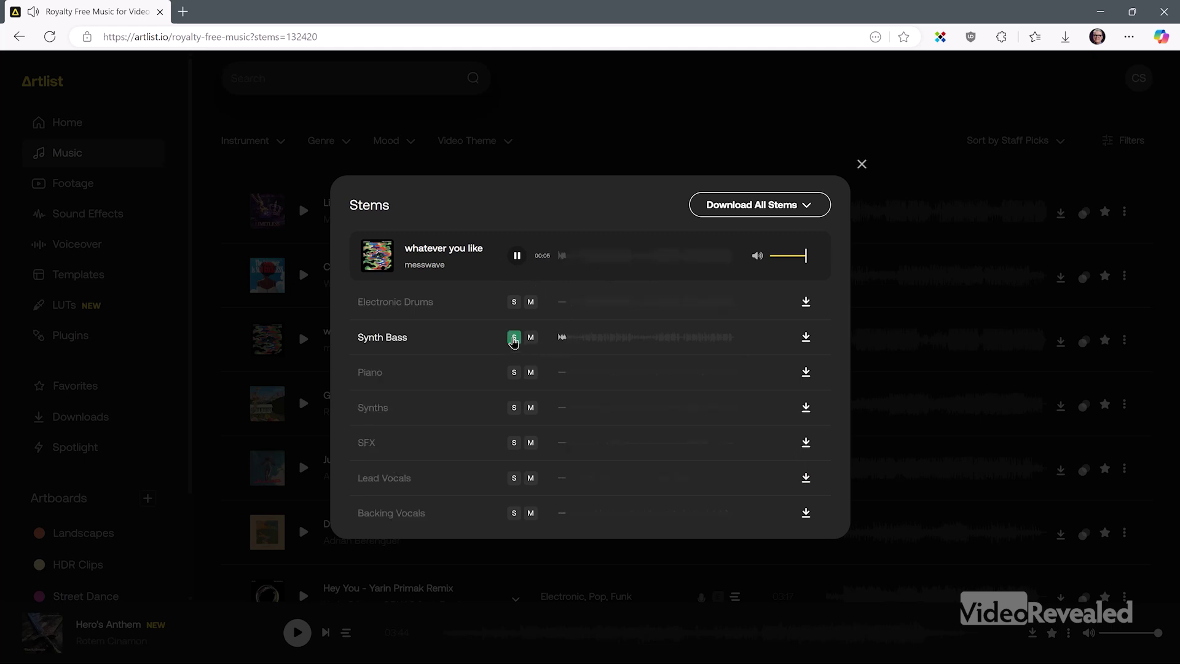
pyautogui.click(514, 338)
pyautogui.click(514, 372)
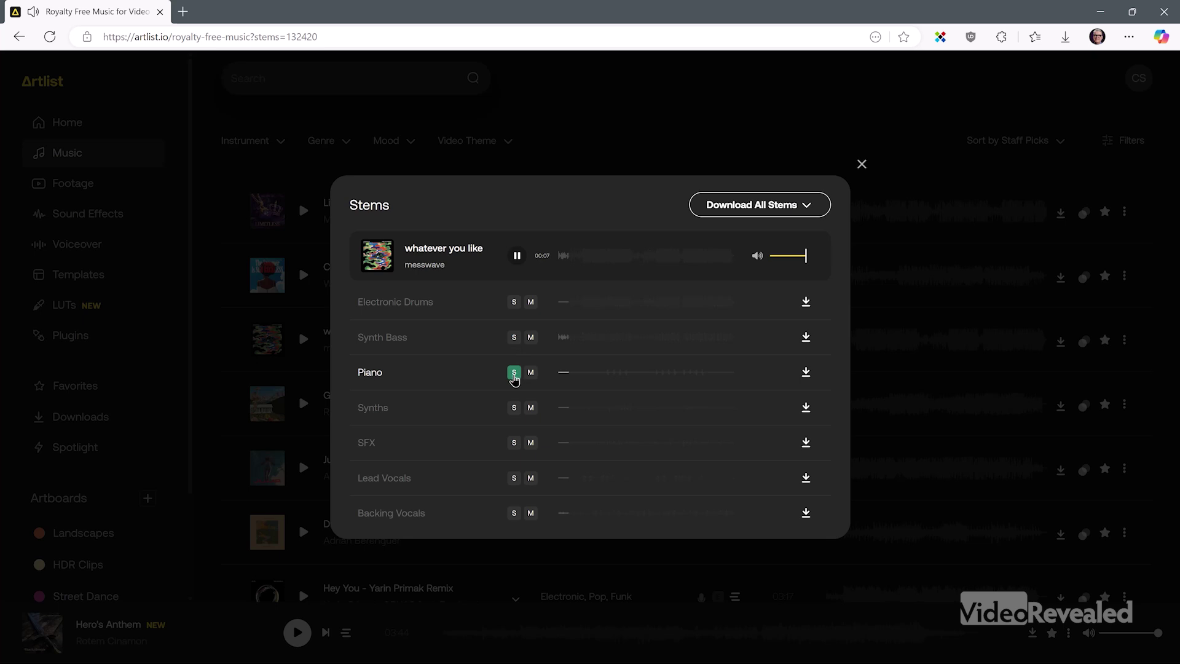
pyautogui.click(514, 373)
# Step: Solo Lead Vocals while jumping between 00:41 and 00:14, then close the stems window
pyautogui.click(620, 376)
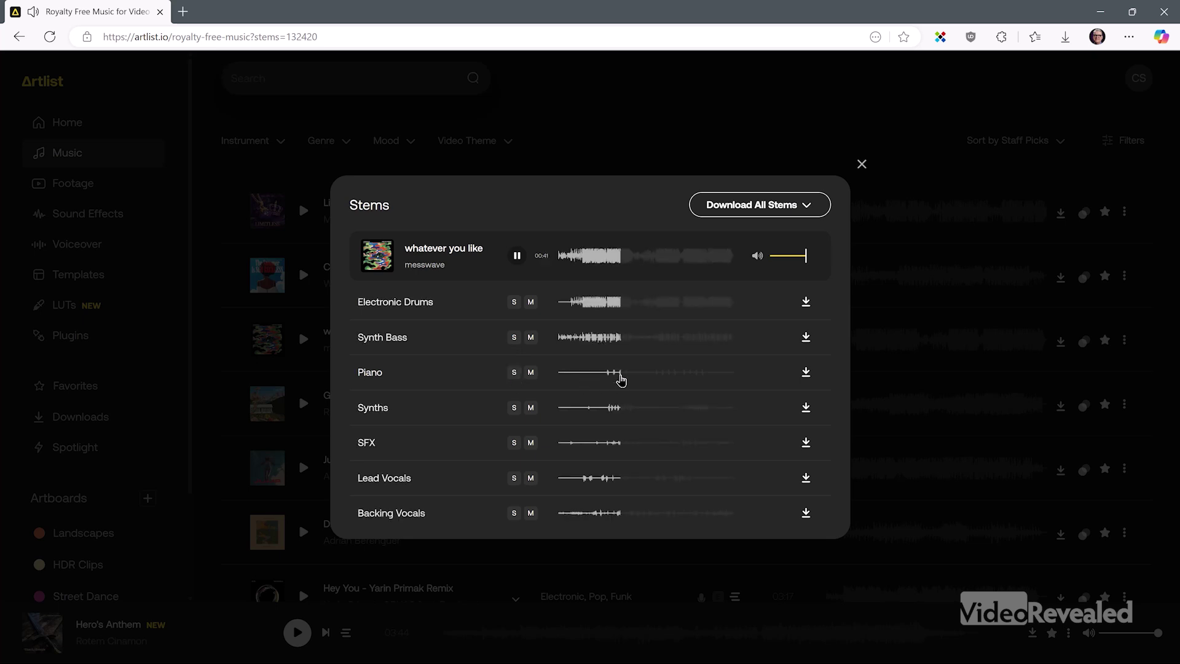
pyautogui.click(514, 479)
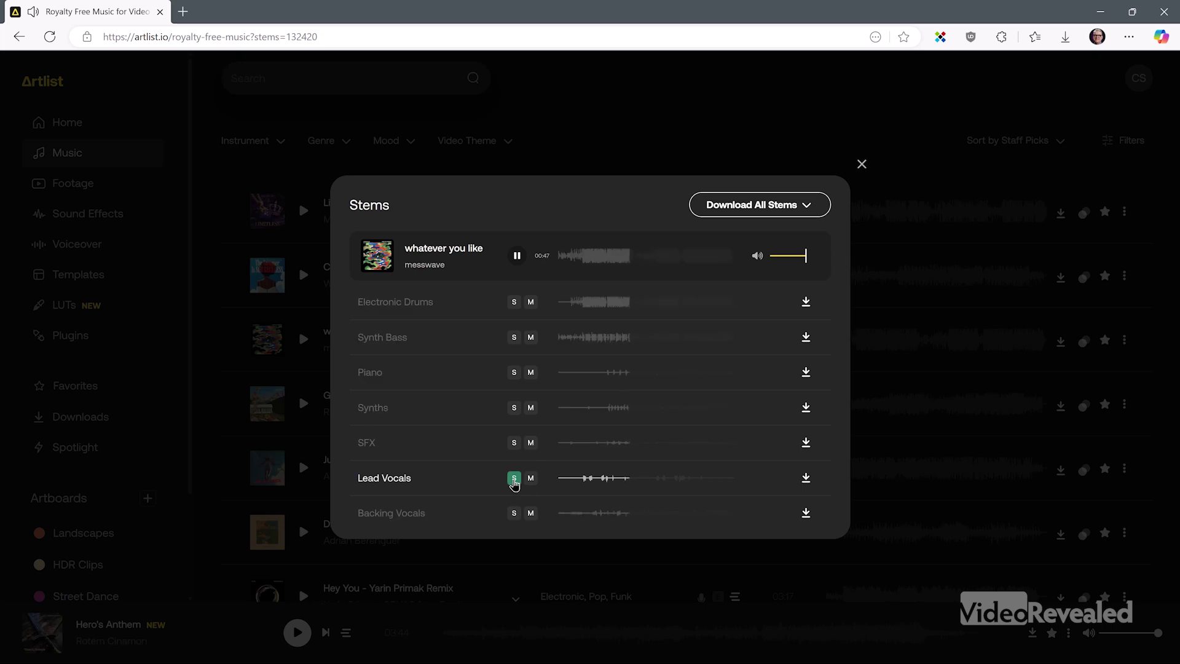
pyautogui.click(581, 484)
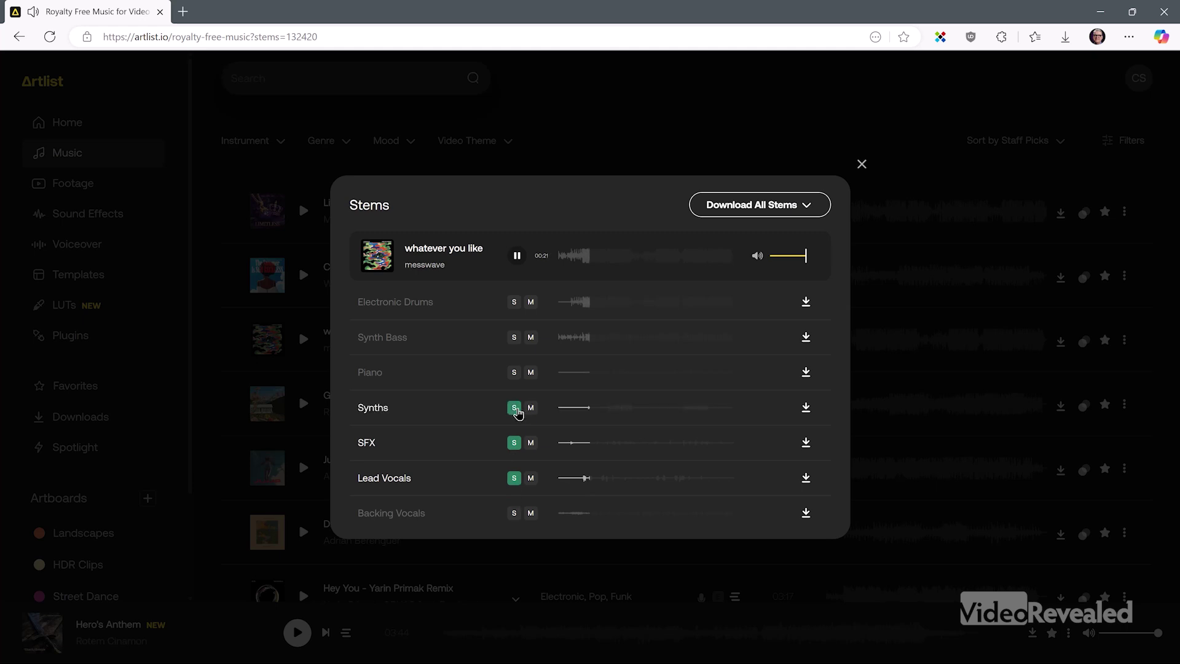
pyautogui.click(620, 417)
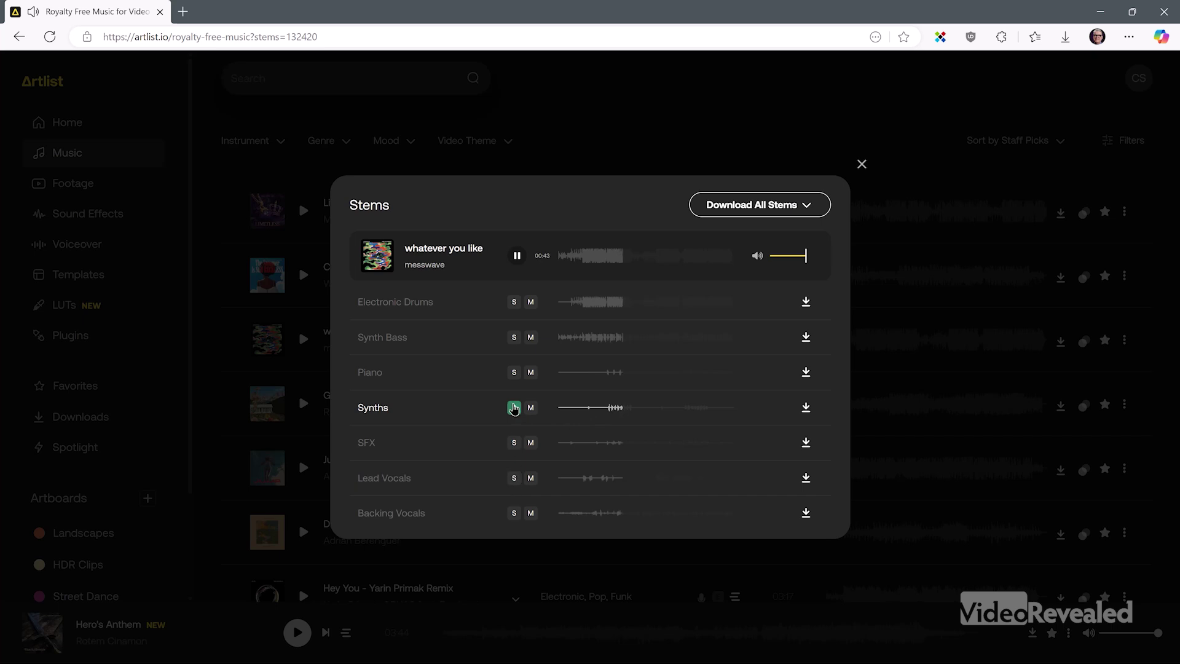
pyautogui.click(861, 165)
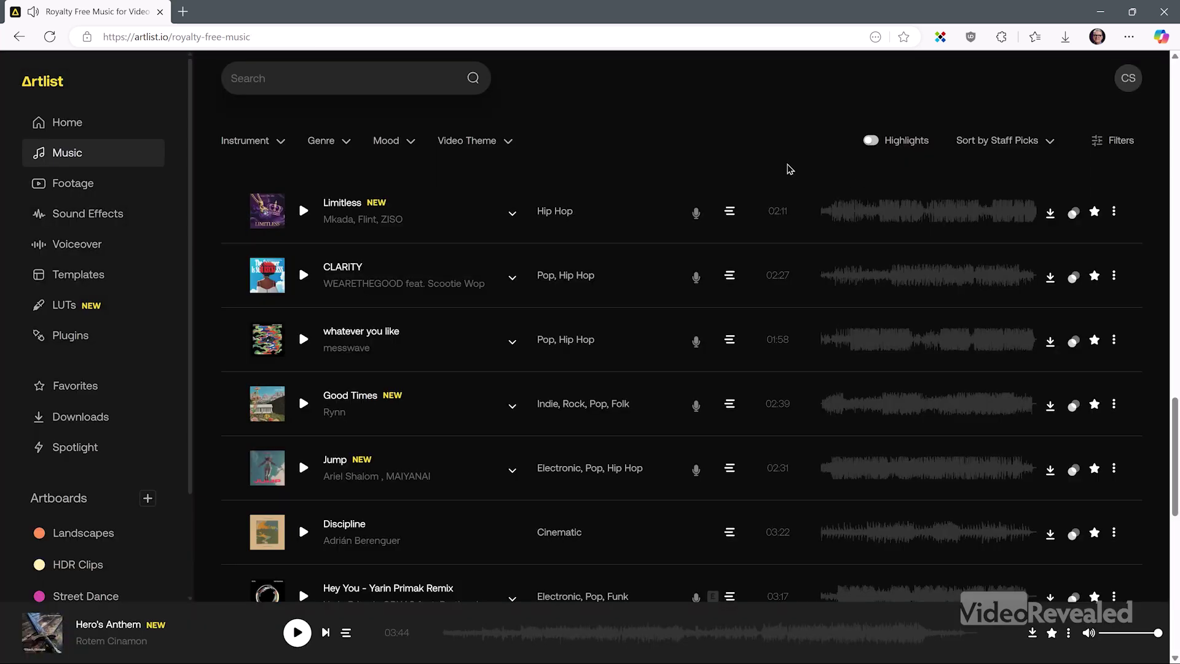
# Step: Visit the Footage, Sound Effects, Voiceover, Templates and LUTs pages in turn
pyautogui.click(76, 194)
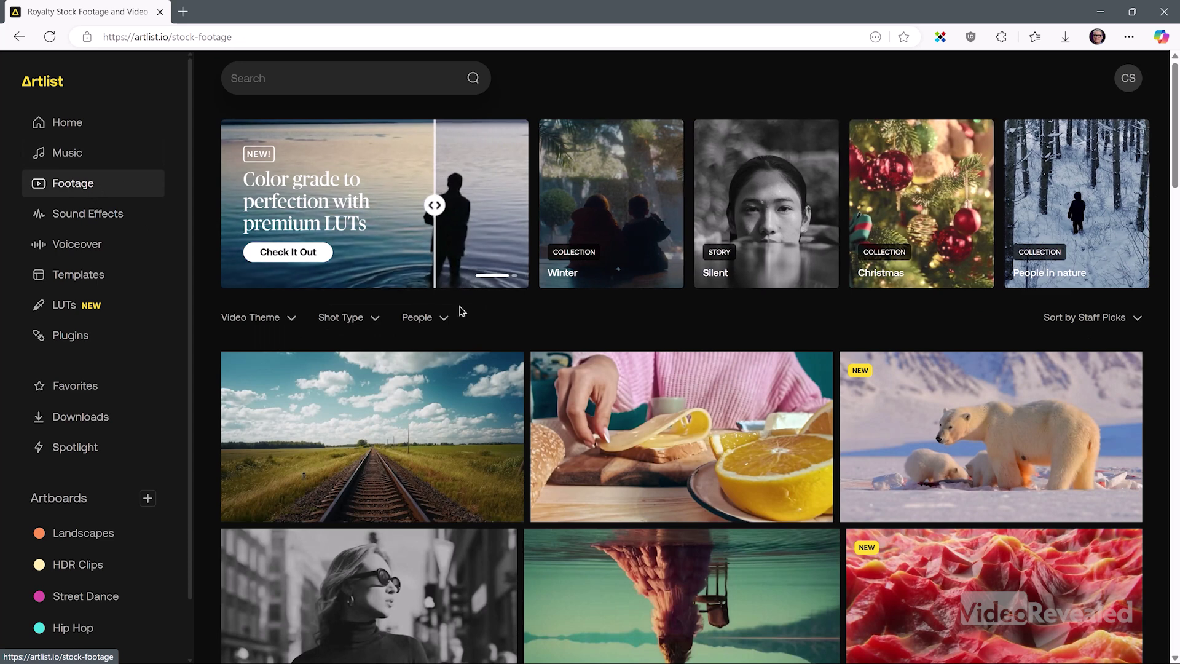
pyautogui.click(93, 220)
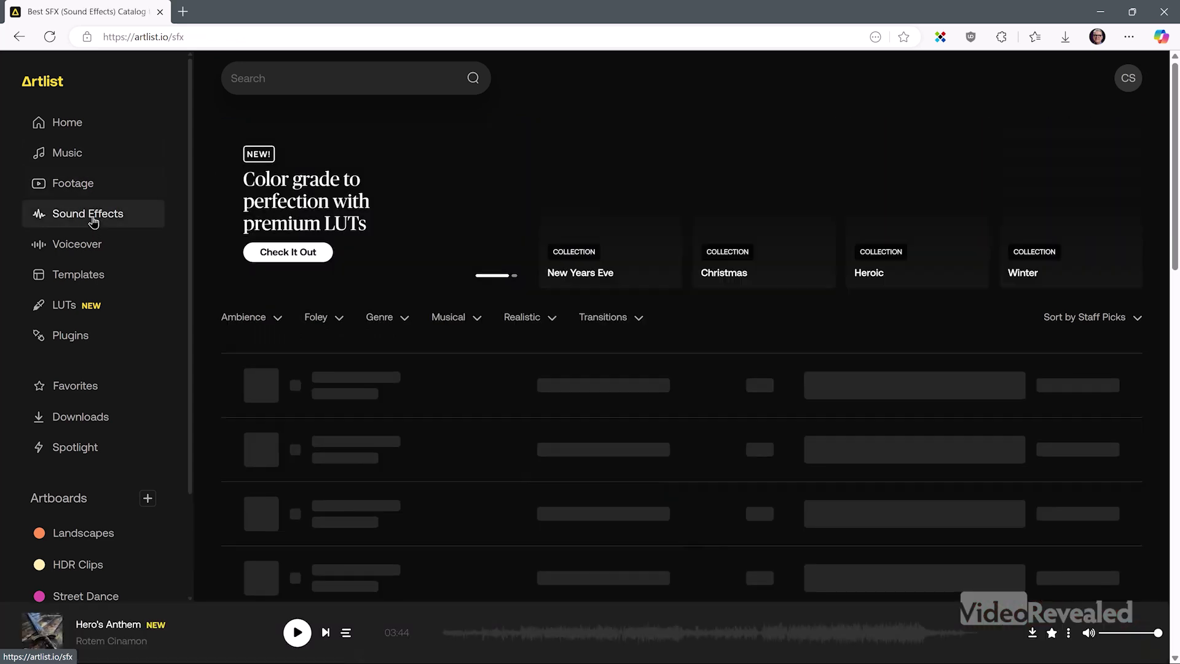
pyautogui.click(75, 244)
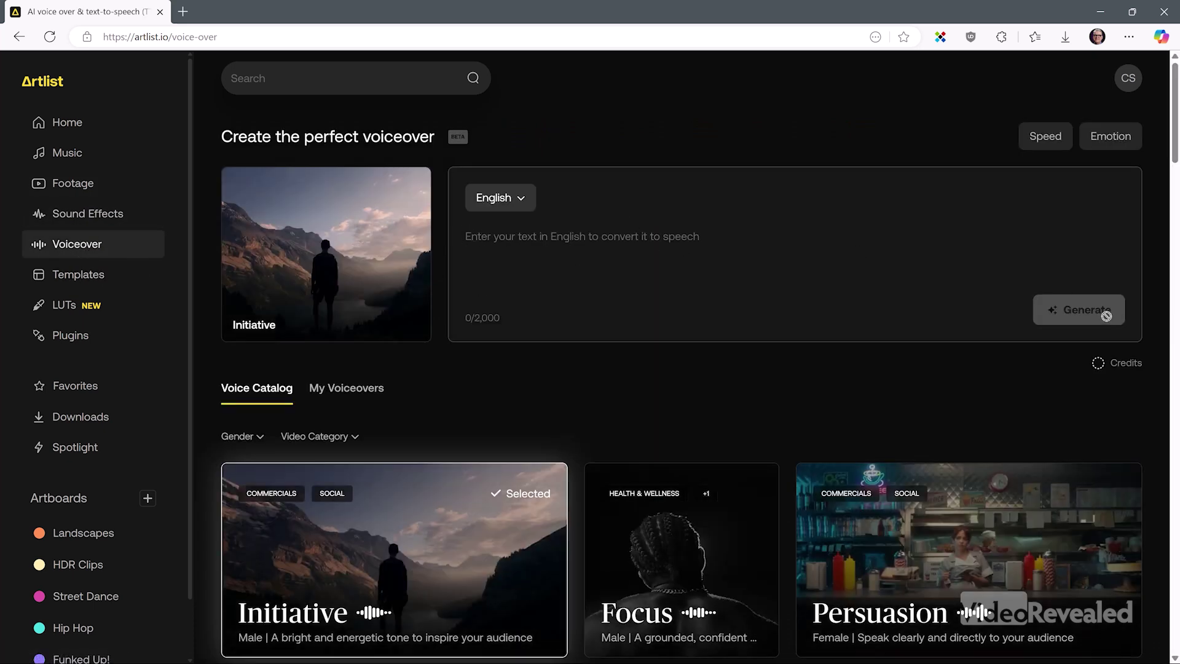
pyautogui.click(79, 277)
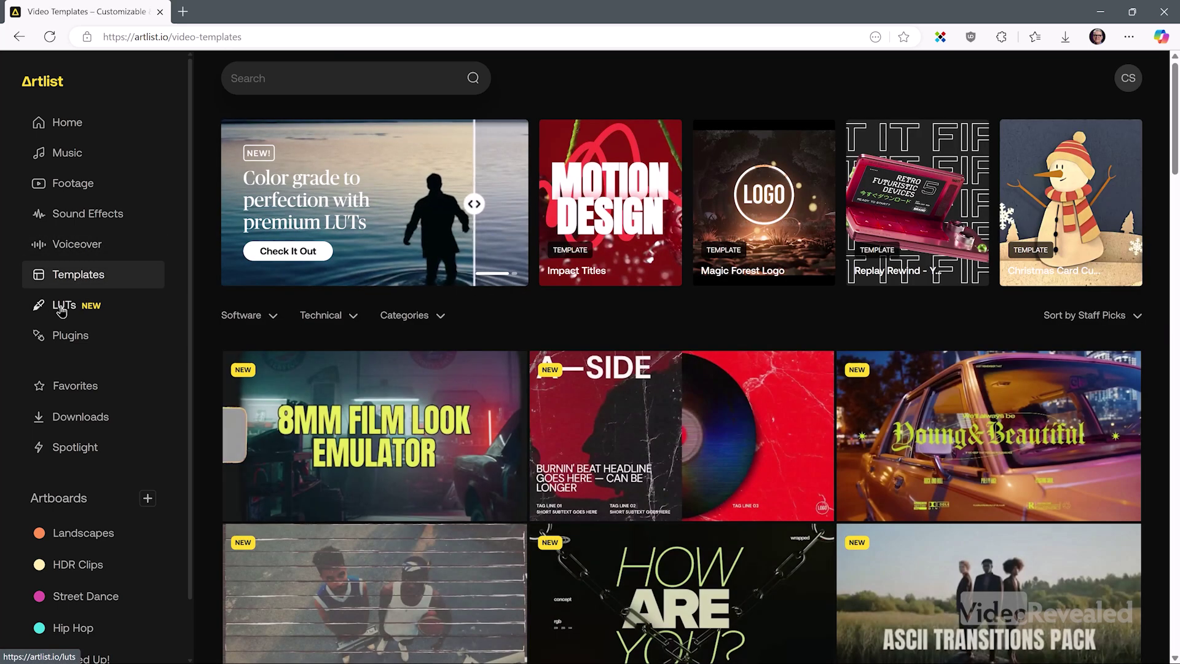
pyautogui.click(62, 310)
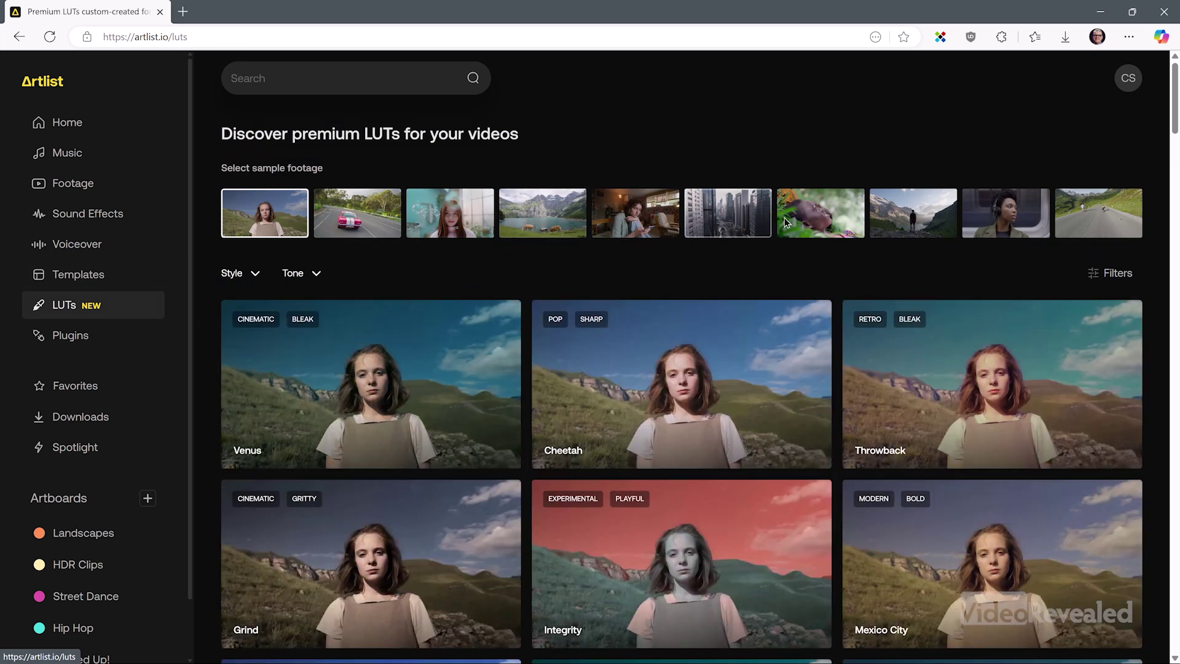
# Step: Switch the LUT previews to the fifth, indoor sample footage and download the Chaos LUT
pyautogui.click(652, 215)
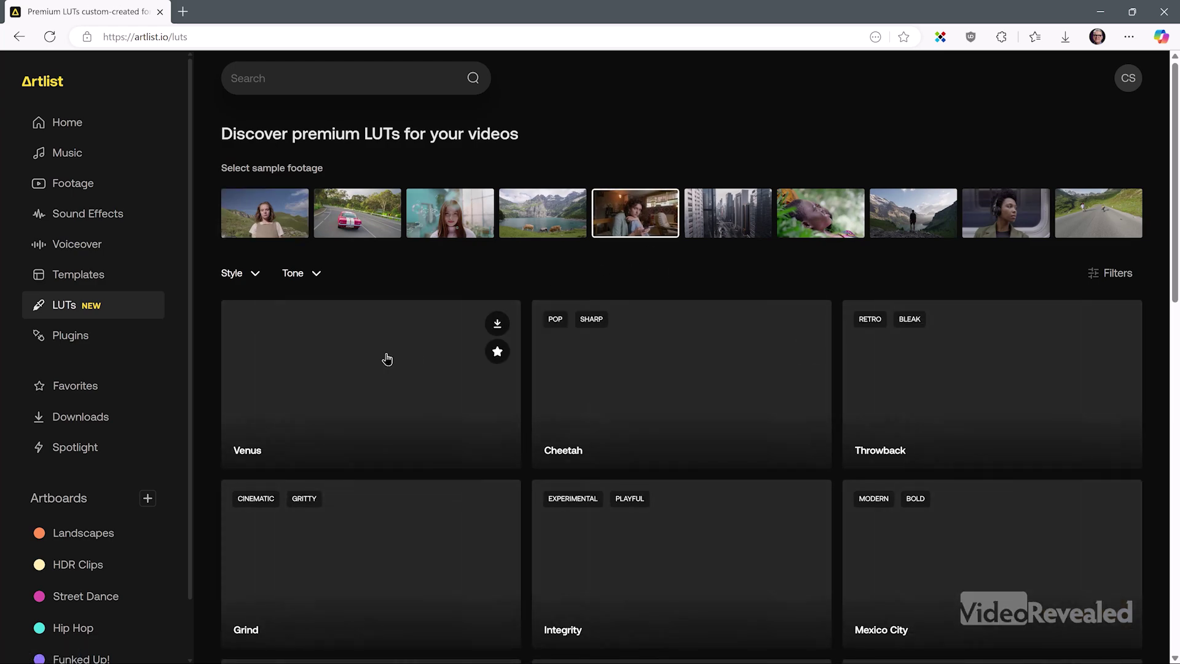
pyautogui.scroll(-5, 387, 363)
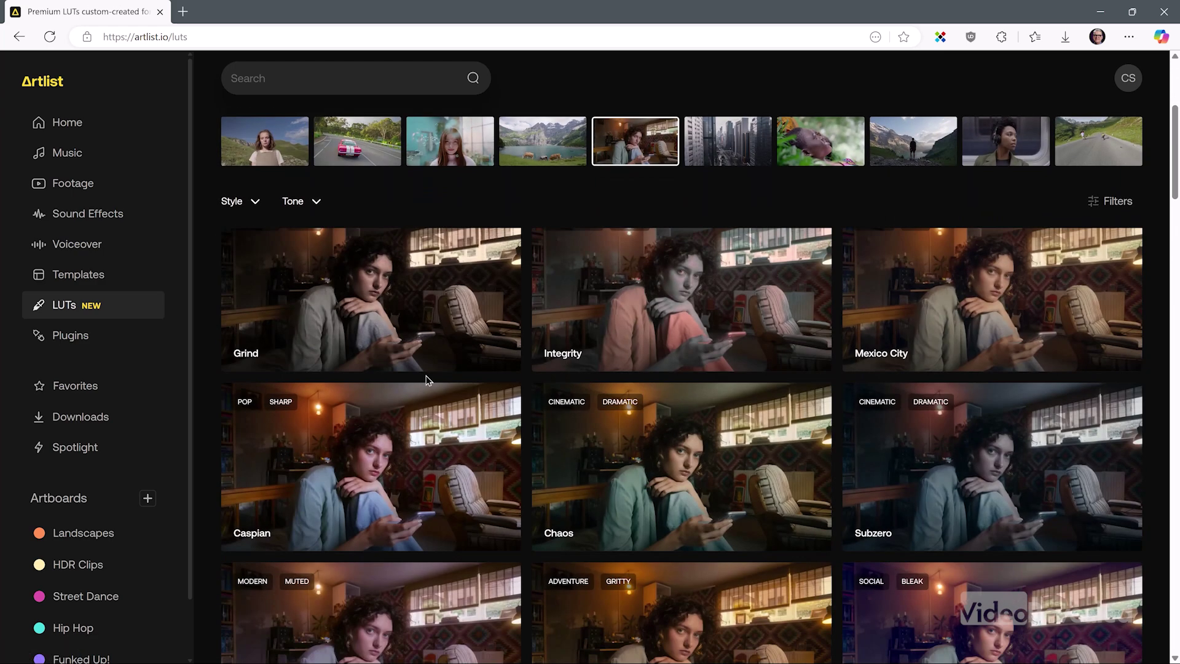
pyautogui.scroll(-3, 427, 380)
pyautogui.scroll(6, 673, 287)
pyautogui.scroll(-7, 672, 287)
pyautogui.scroll(1, 683, 307)
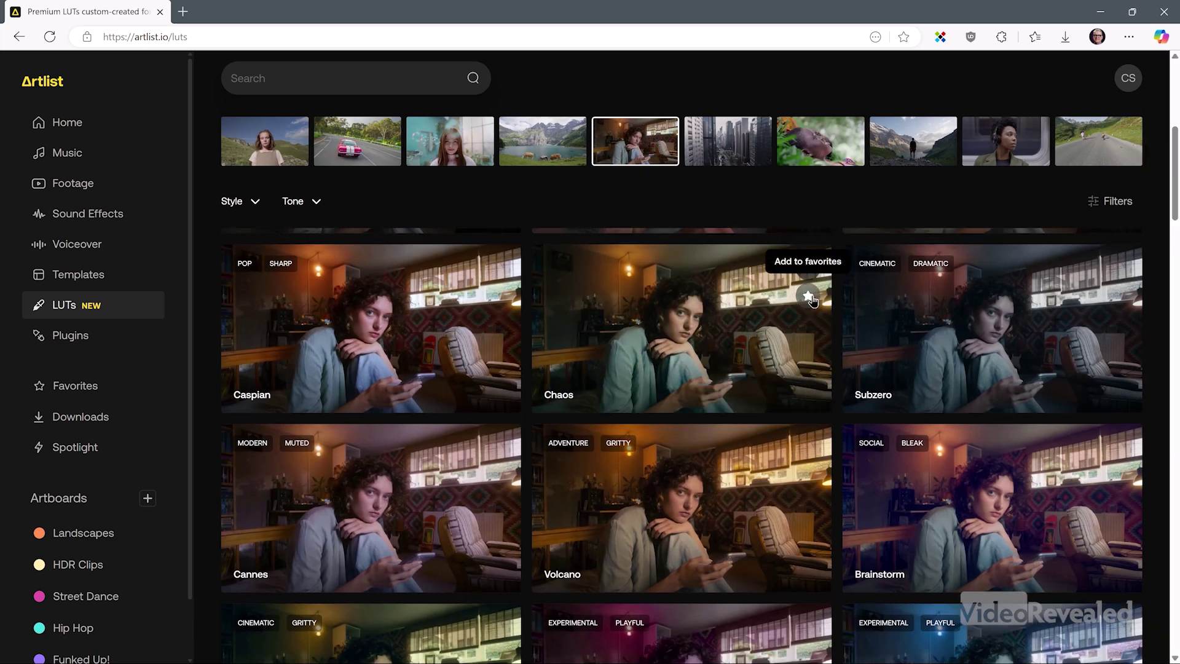
pyautogui.click(811, 272)
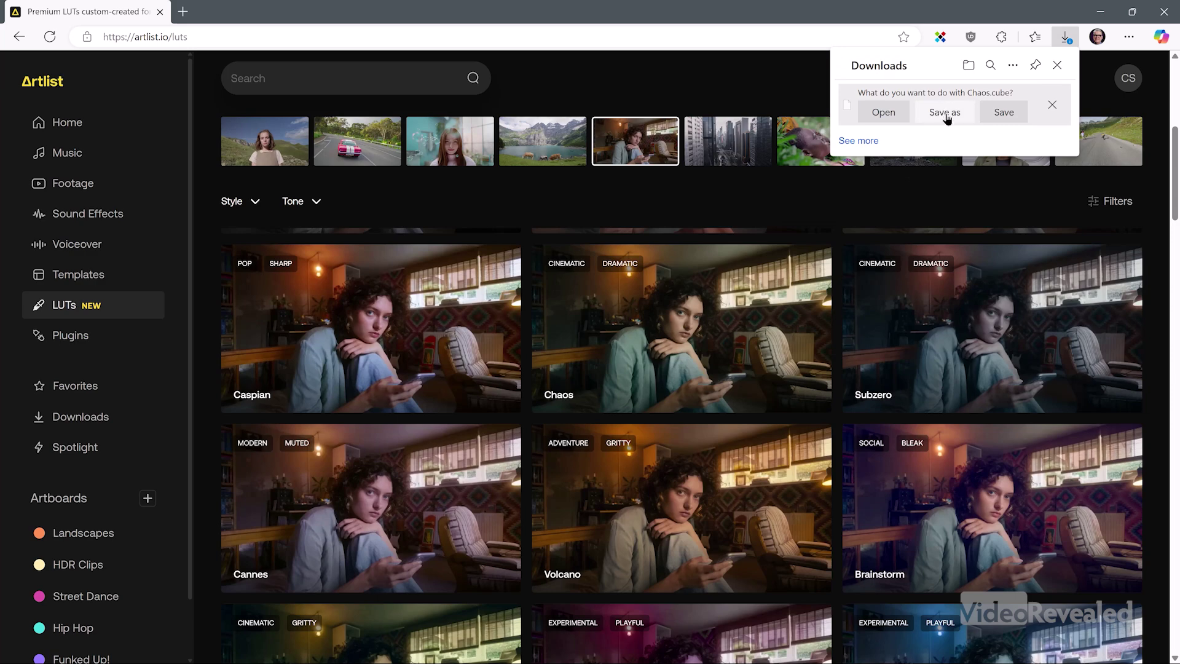
# Step: Save Chaos.cube as 'Chaos' in D:\LUTs, then bring Premiere Pro to the front
pyautogui.click(945, 113)
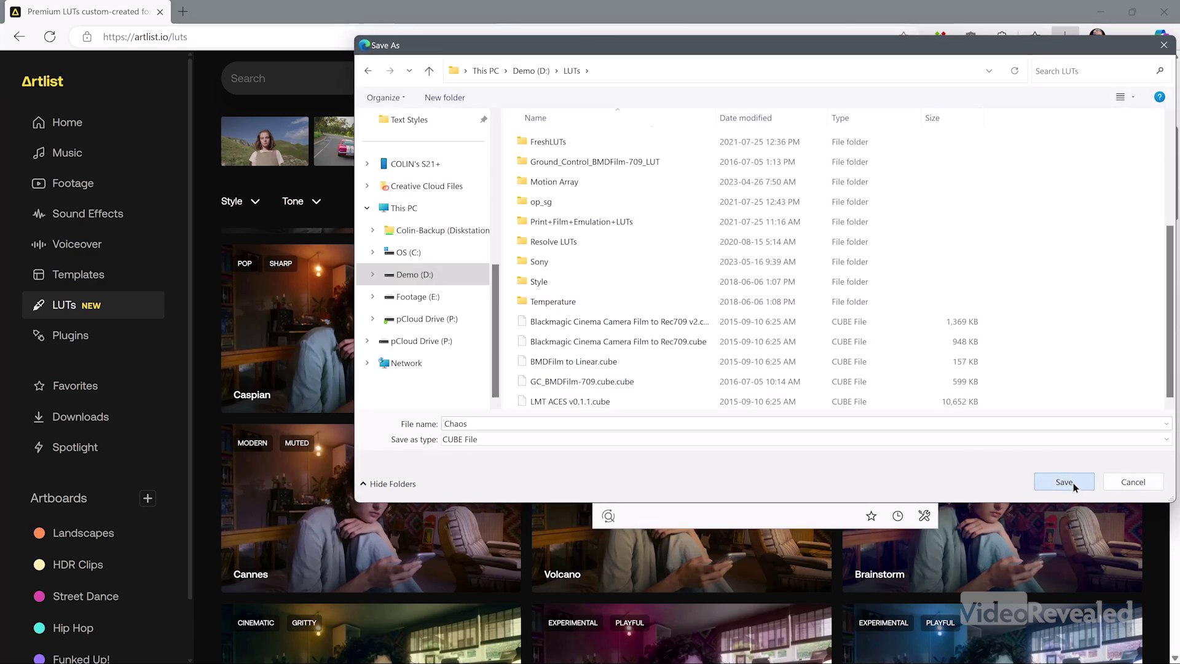
pyautogui.click(1064, 482)
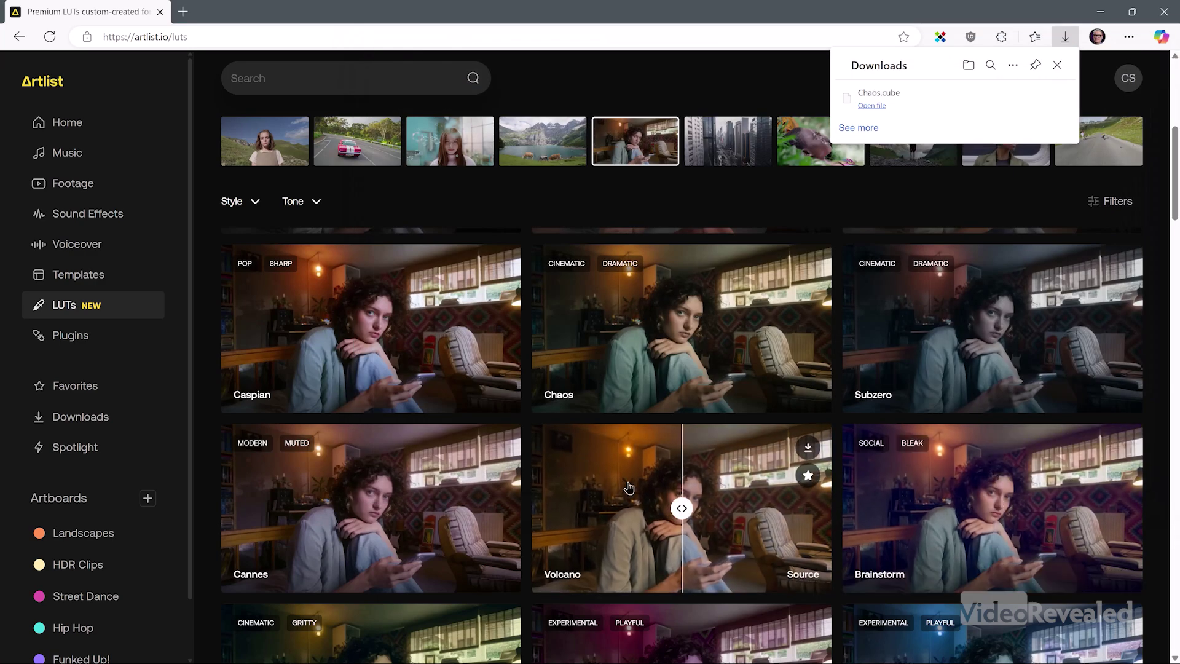
pyautogui.moveTo(901, 102)
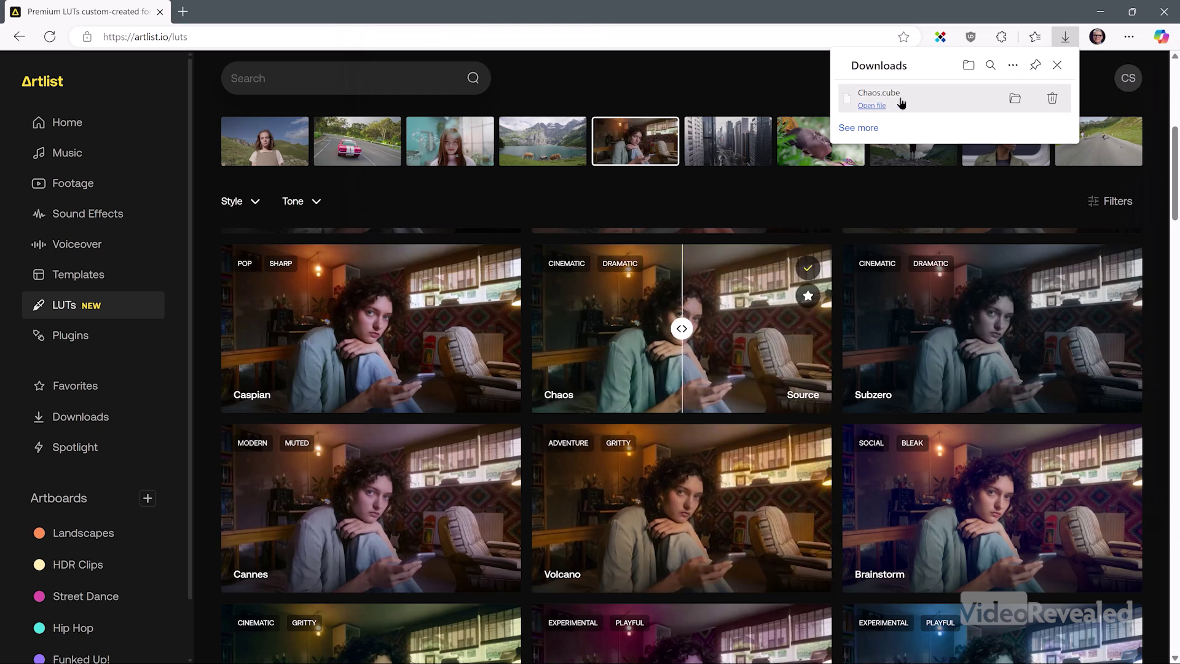
pyautogui.moveTo(559, 660)
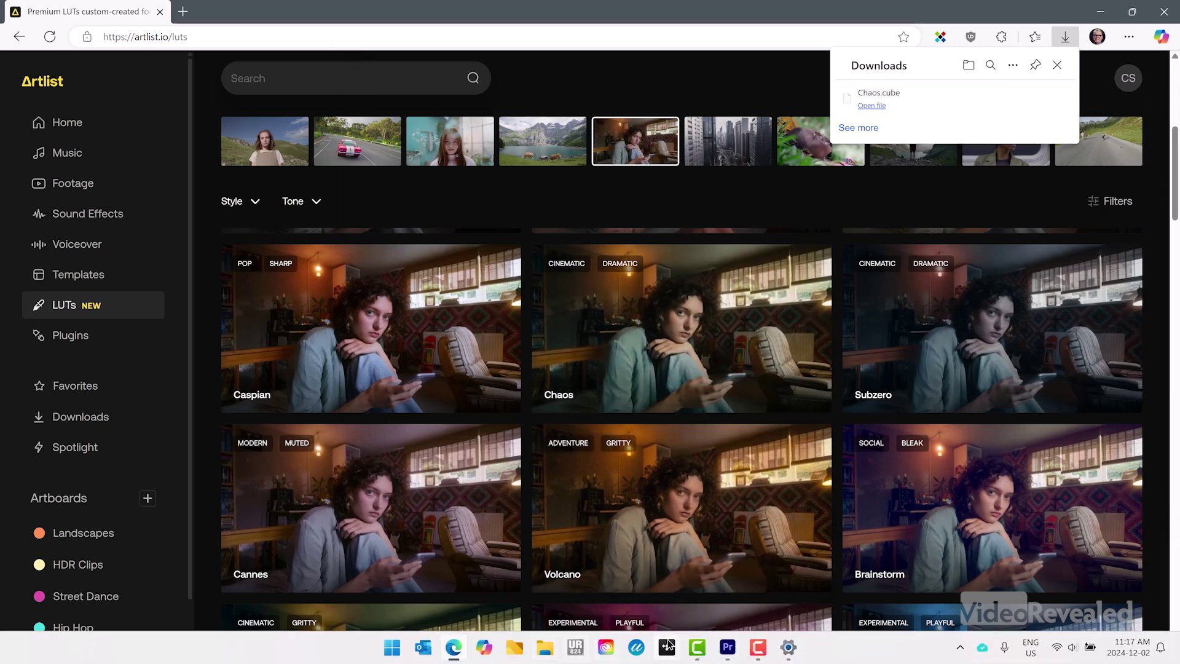
pyautogui.click(729, 648)
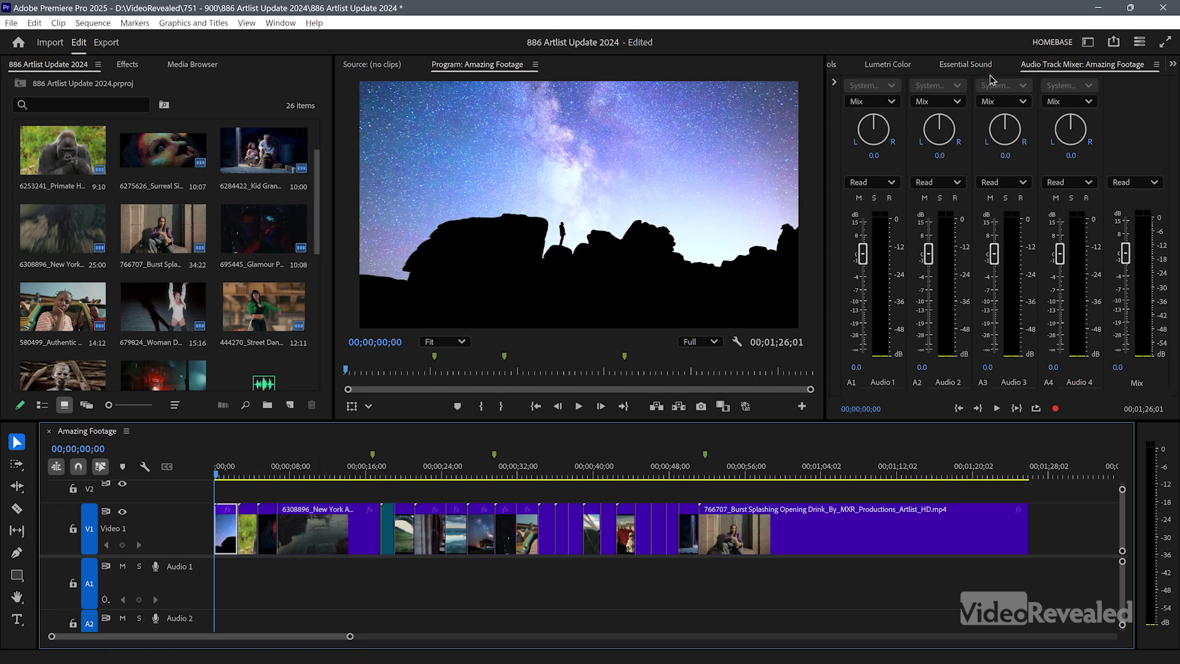
# Step: In Lumetri Color, expand the Creative section and choose to browse for a custom look
pyautogui.click(887, 66)
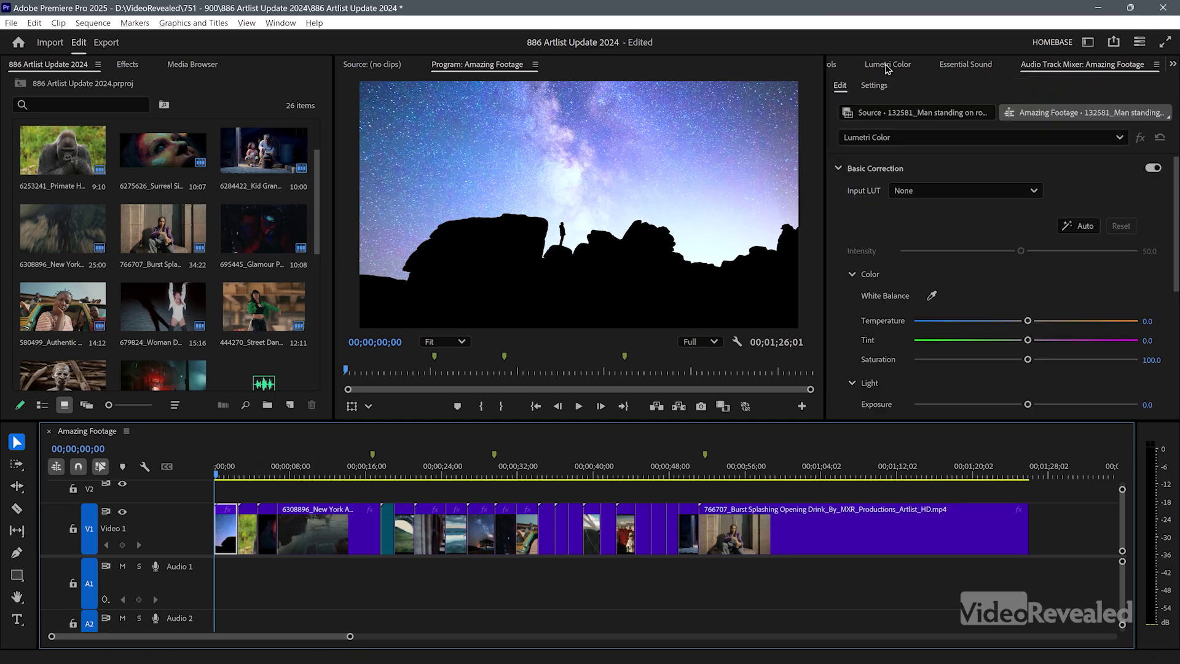
pyautogui.click(839, 169)
pyautogui.click(838, 196)
pyautogui.click(921, 221)
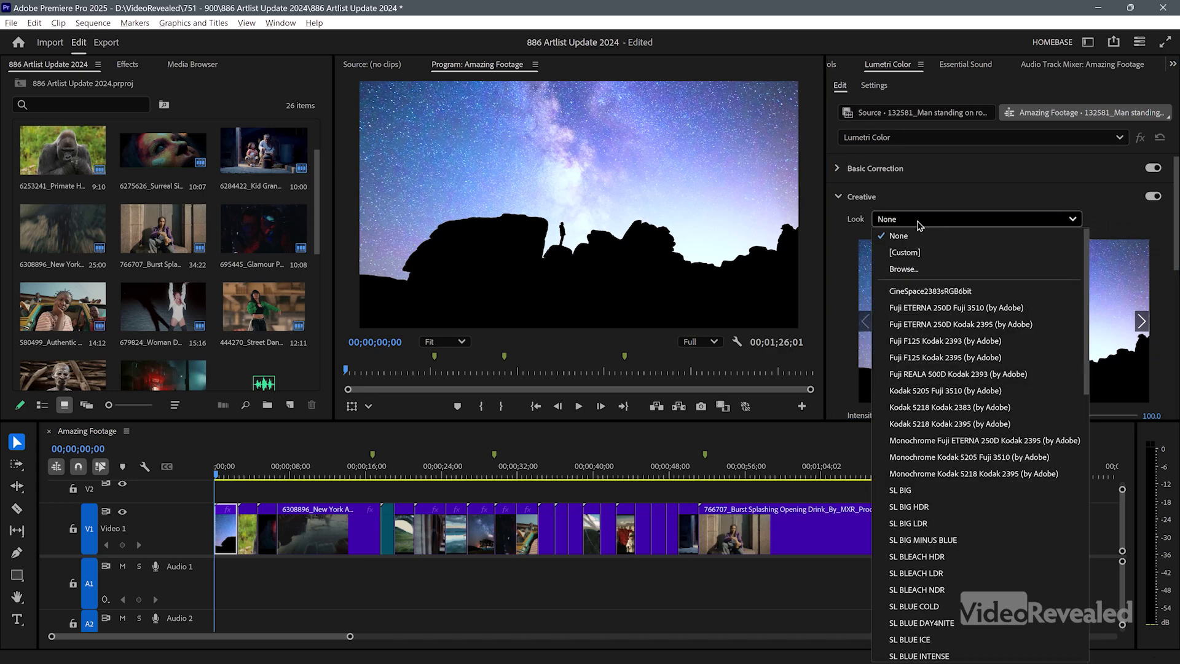
pyautogui.click(929, 268)
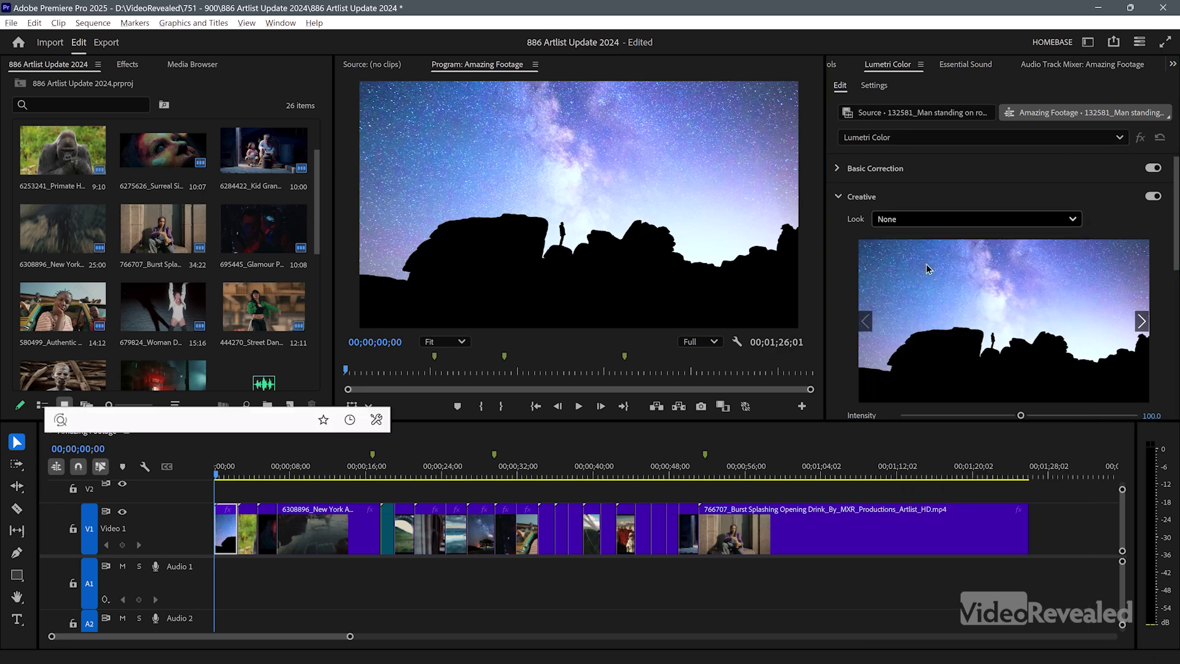
# Step: Load Chaos.cube from D:\LUTs as the look, then bypass and re-enable it to compare
pyautogui.click(733, 591)
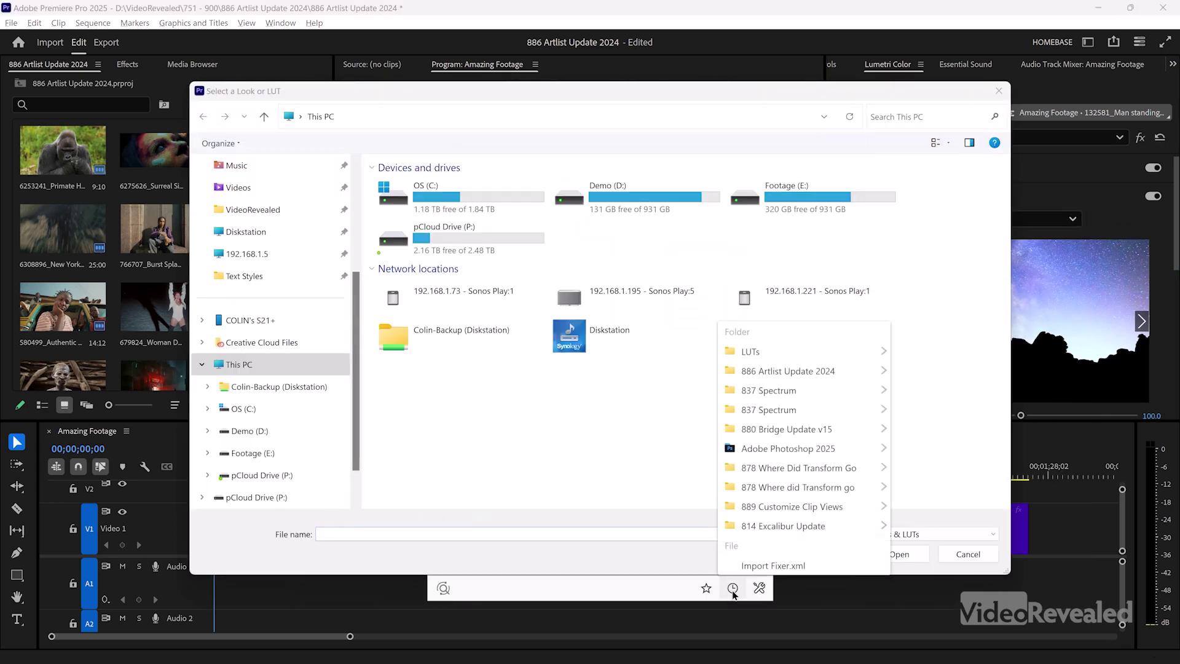
pyautogui.click(743, 353)
pyautogui.scroll(-3, 434, 329)
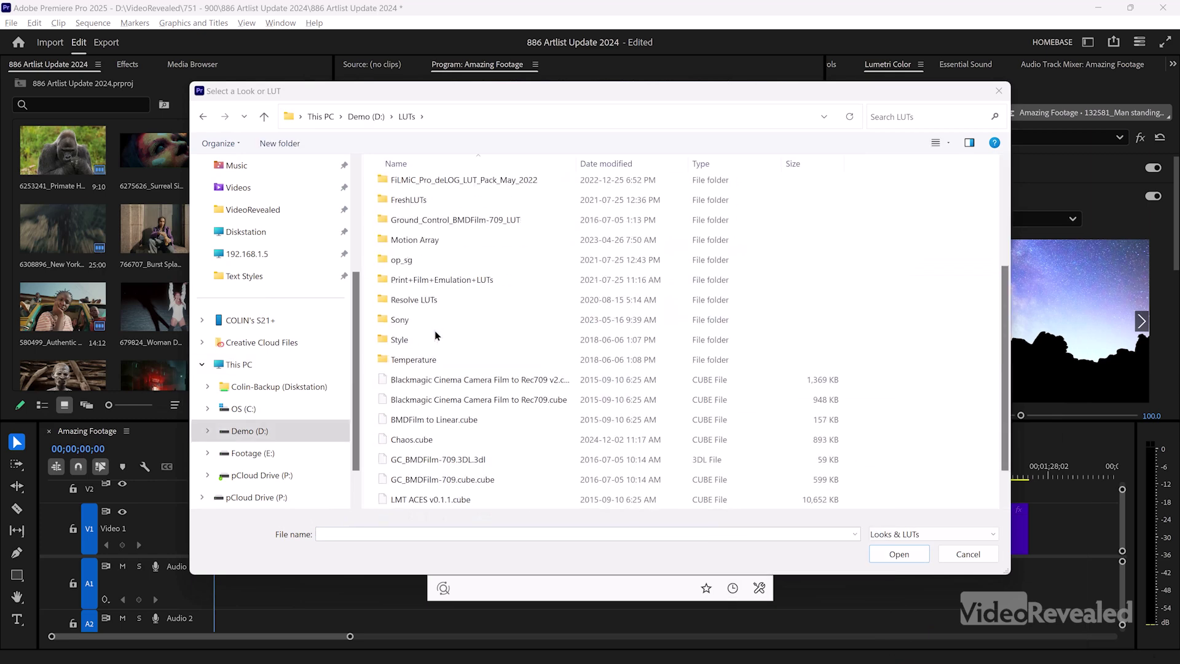
pyautogui.click(447, 405)
pyautogui.doubleClick(447, 407)
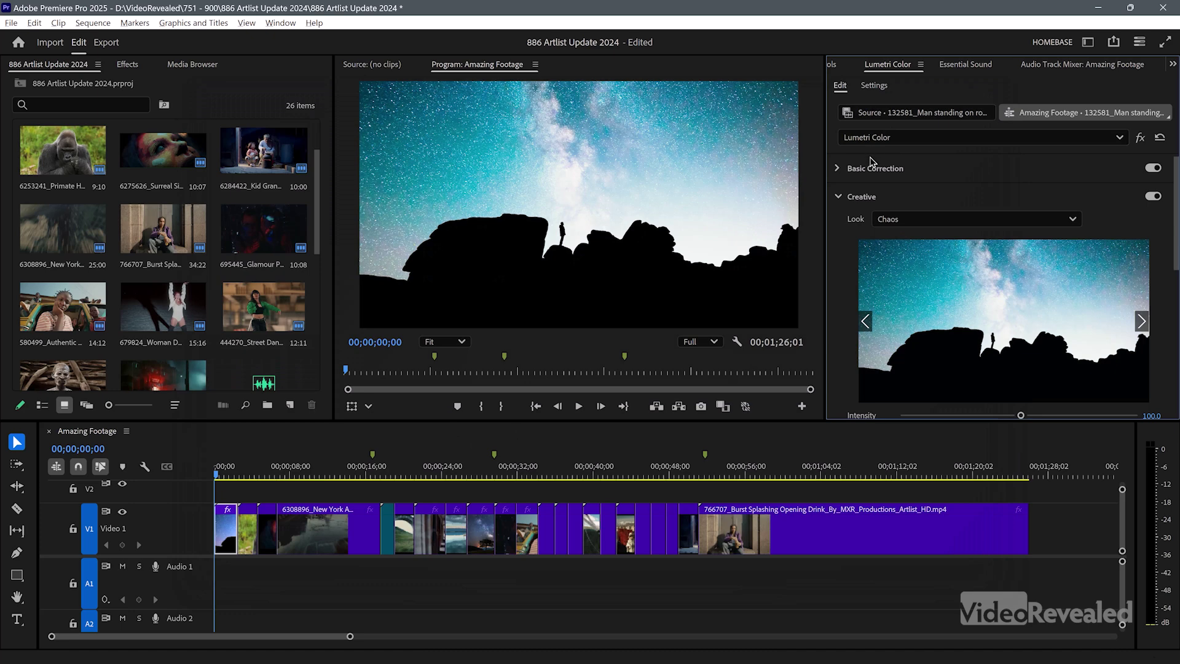
pyautogui.click(1141, 137)
pyautogui.click(1141, 138)
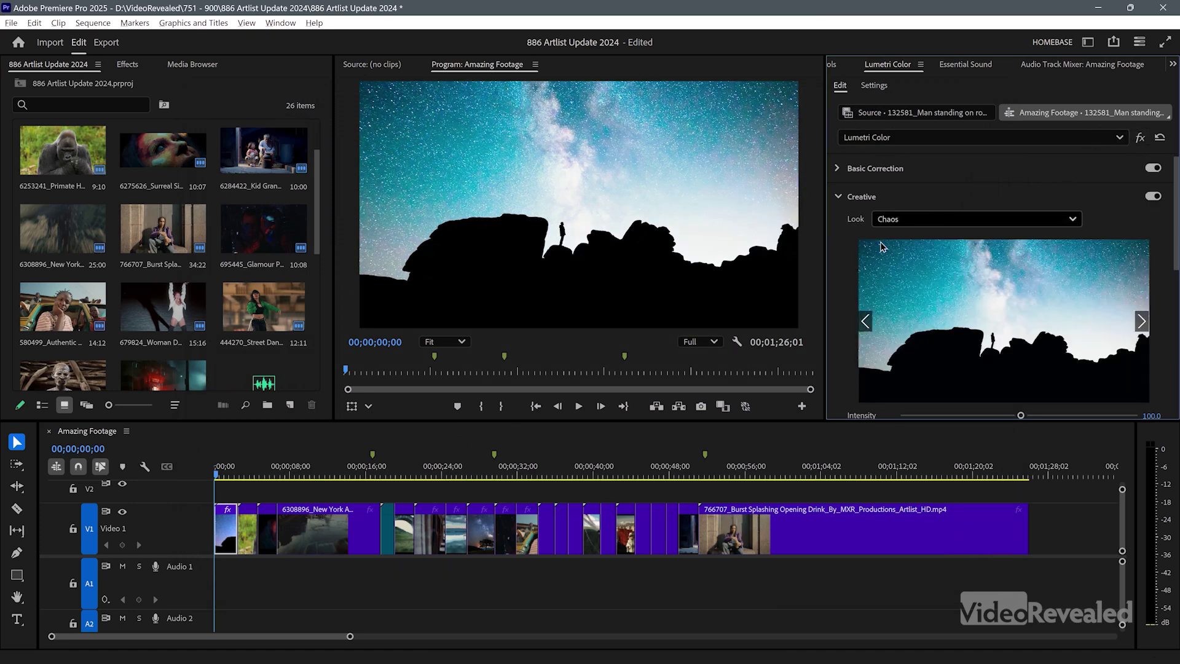
pyautogui.moveTo(679, 661)
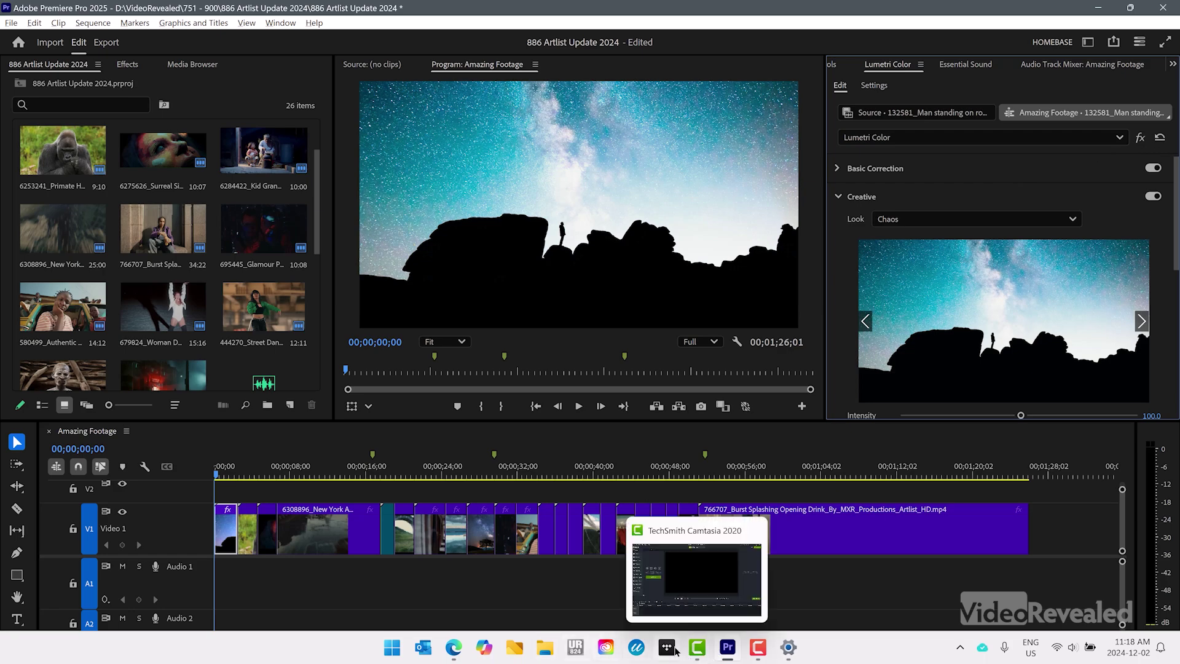
# Step: Return to Edge, close Downloads, and scroll the LUT grid to Wildebeast, Boom Box and Piano
pyautogui.click(454, 648)
pyautogui.scroll(-8, 424, 253)
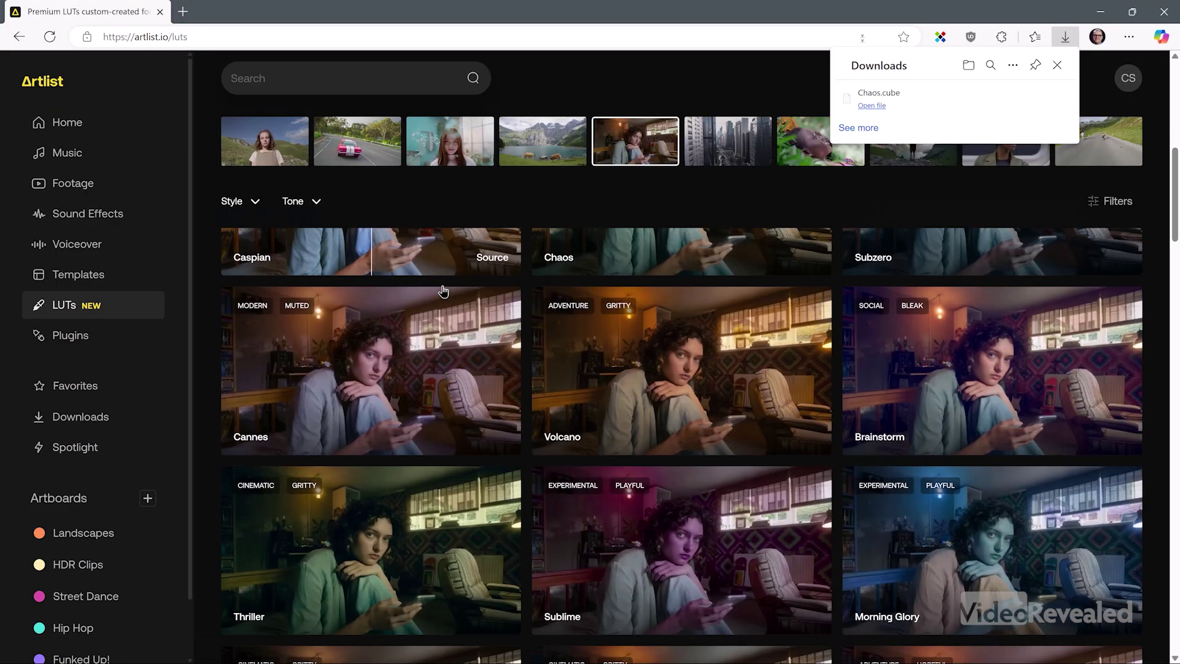
pyautogui.scroll(-4, 444, 291)
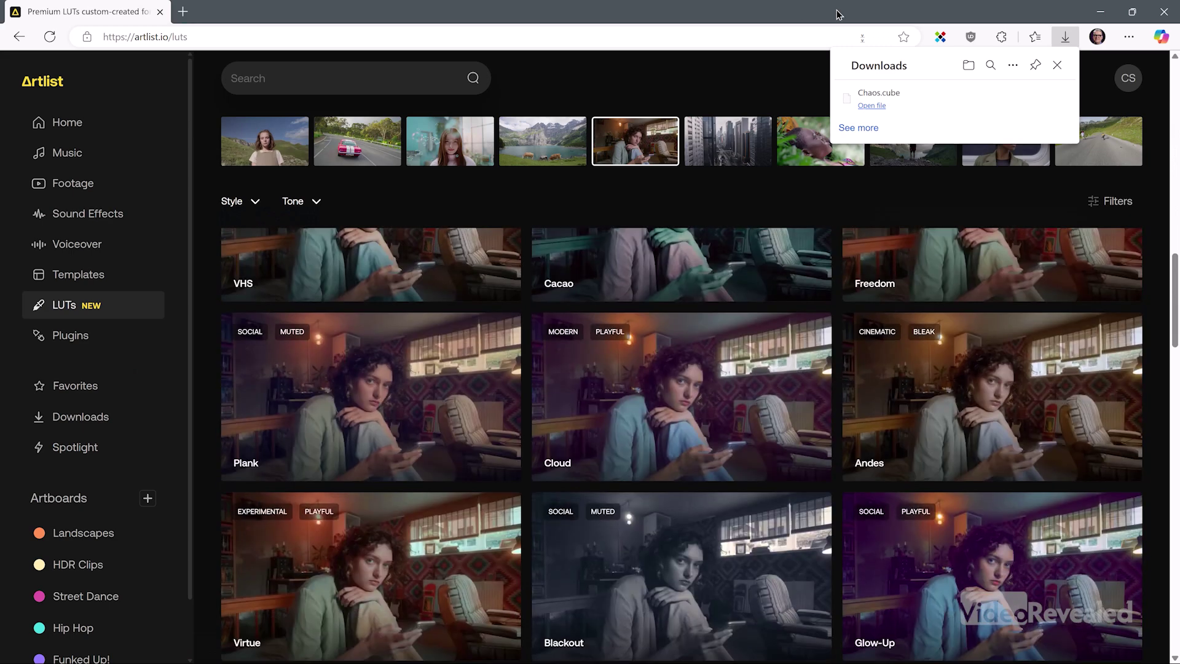
pyautogui.click(1052, 70)
pyautogui.scroll(-6, 488, 330)
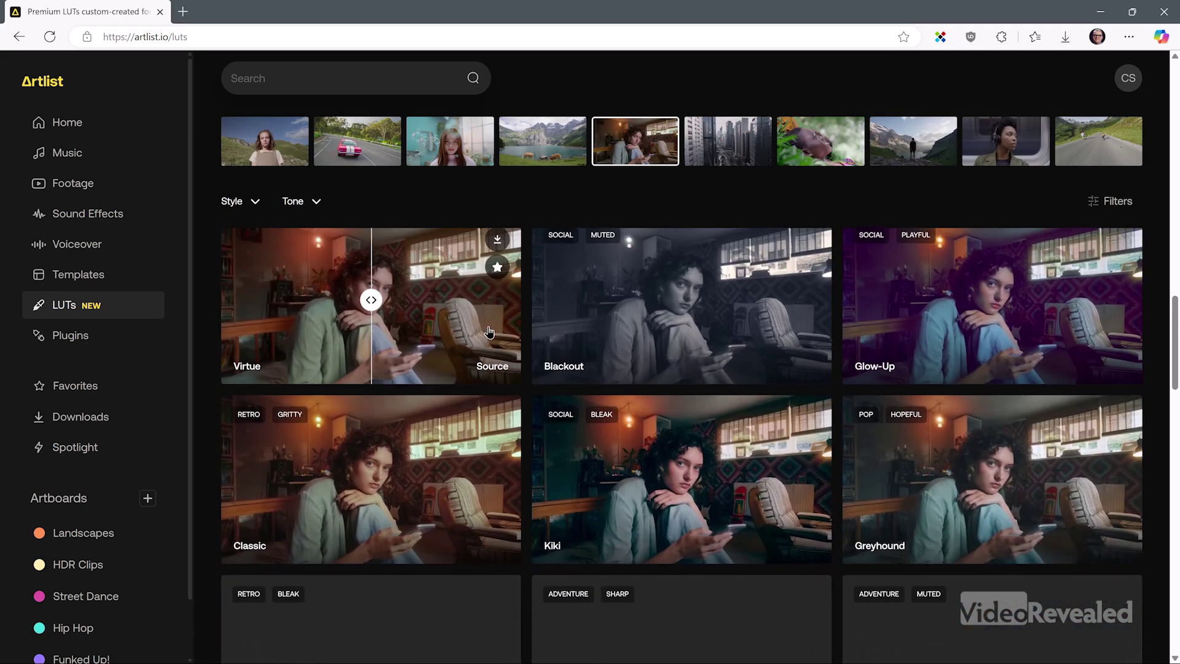
pyautogui.scroll(-5, 486, 345)
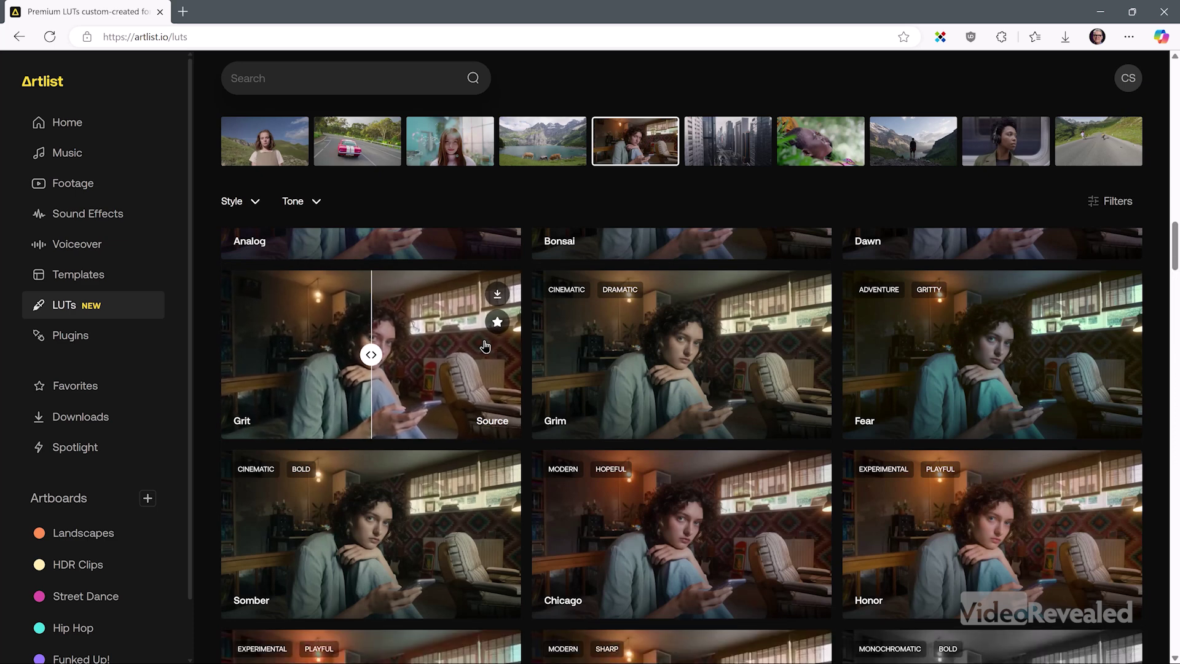
pyautogui.moveTo(1177, 249); pyautogui.dragTo(1171, 418)
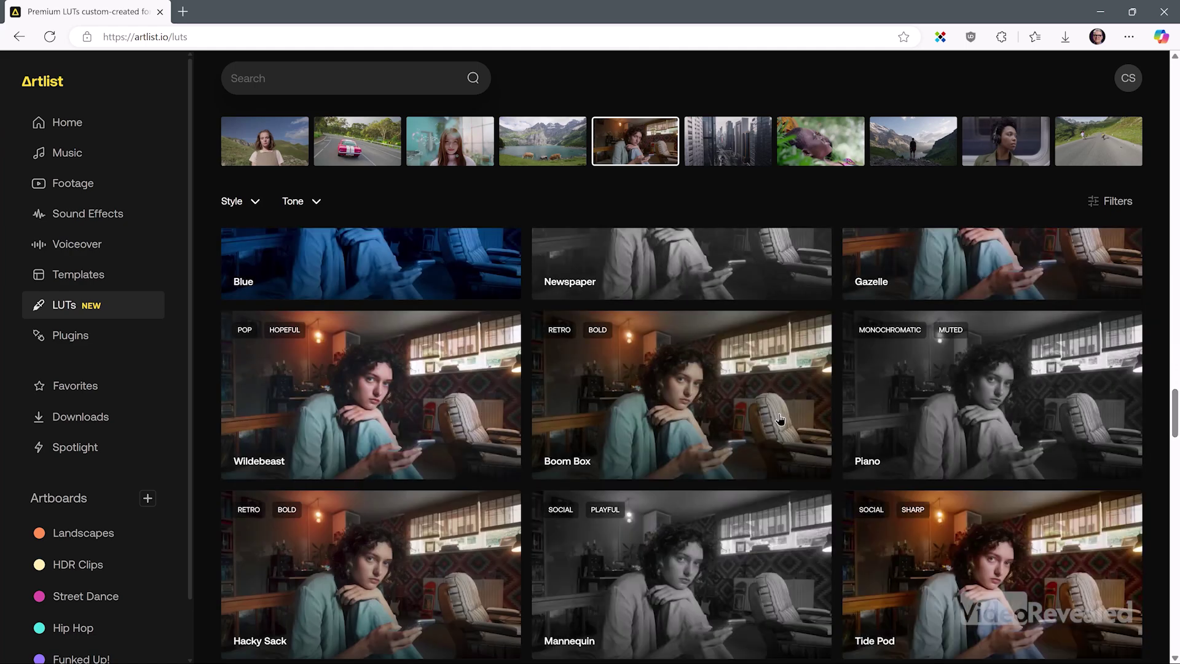
# Step: From Plugins, open Favorites and browse the saved artists and albums, Artificially Human and Ella
pyautogui.click(94, 335)
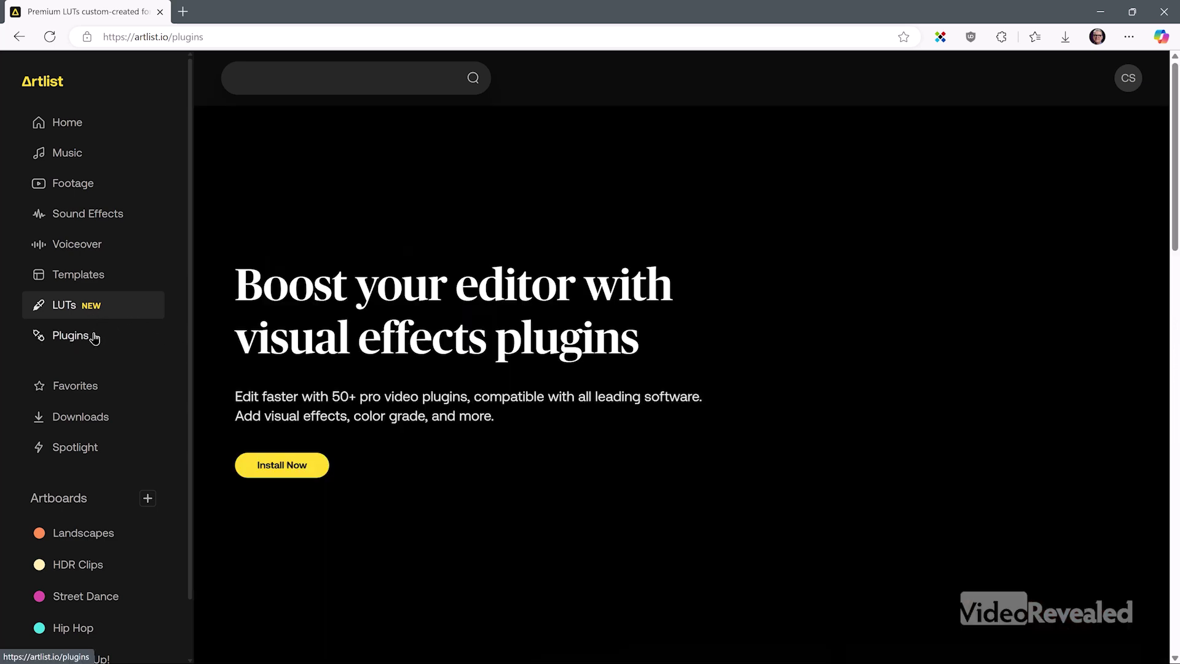
pyautogui.click(101, 387)
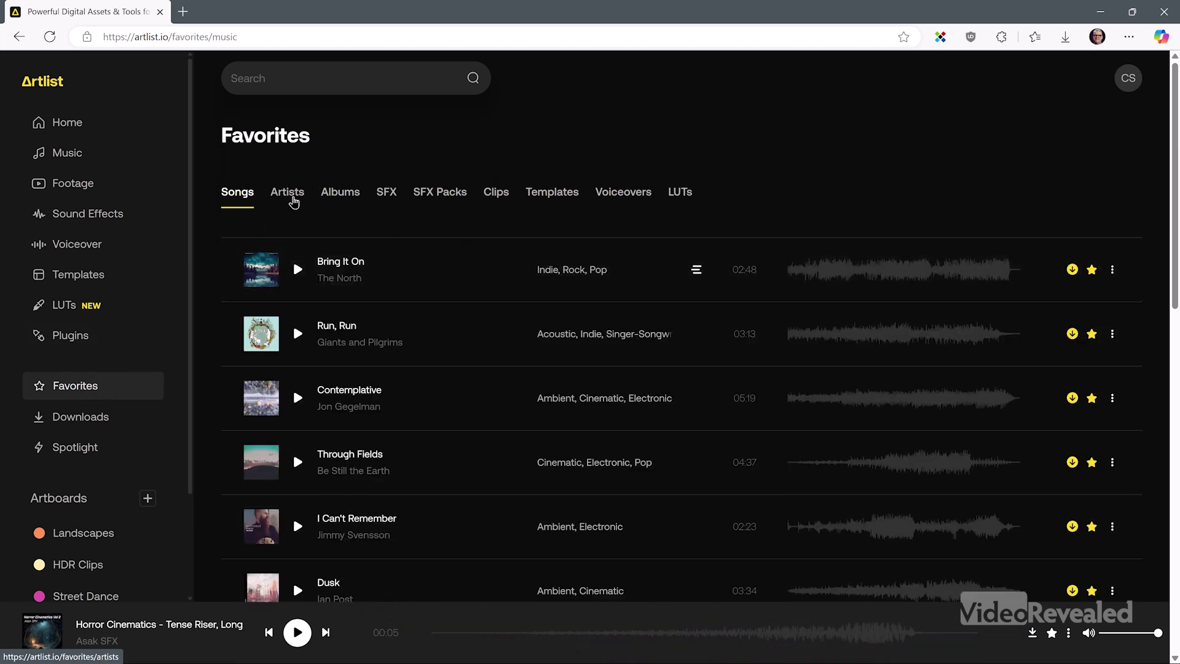
pyautogui.click(295, 201)
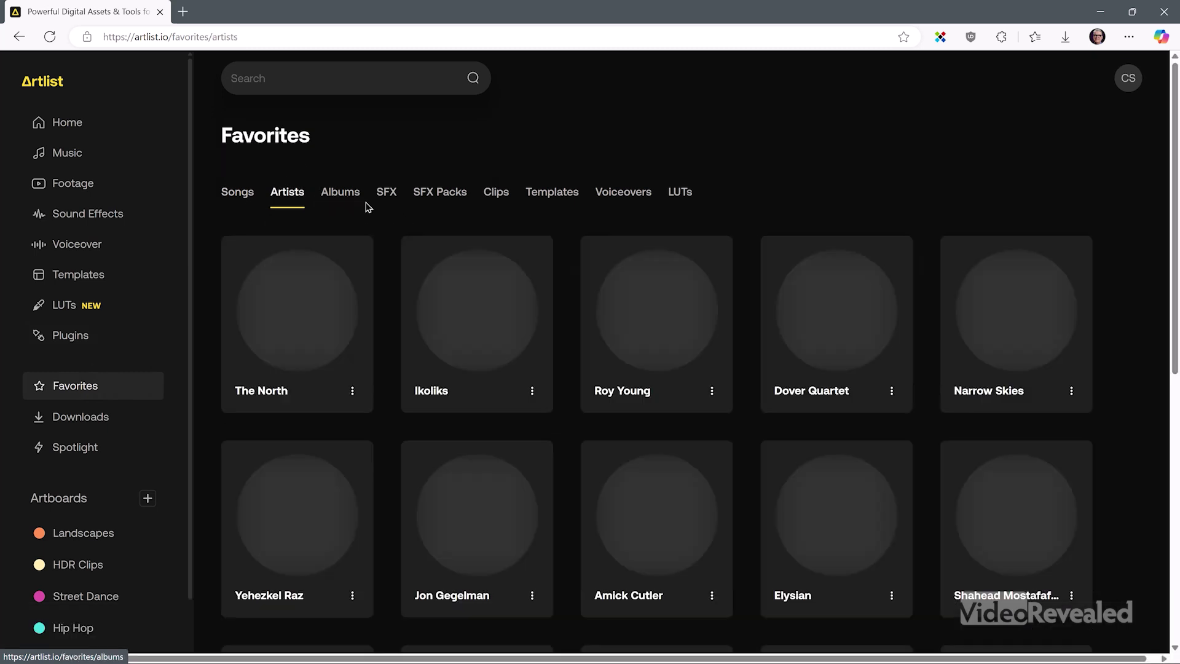
pyautogui.click(366, 204)
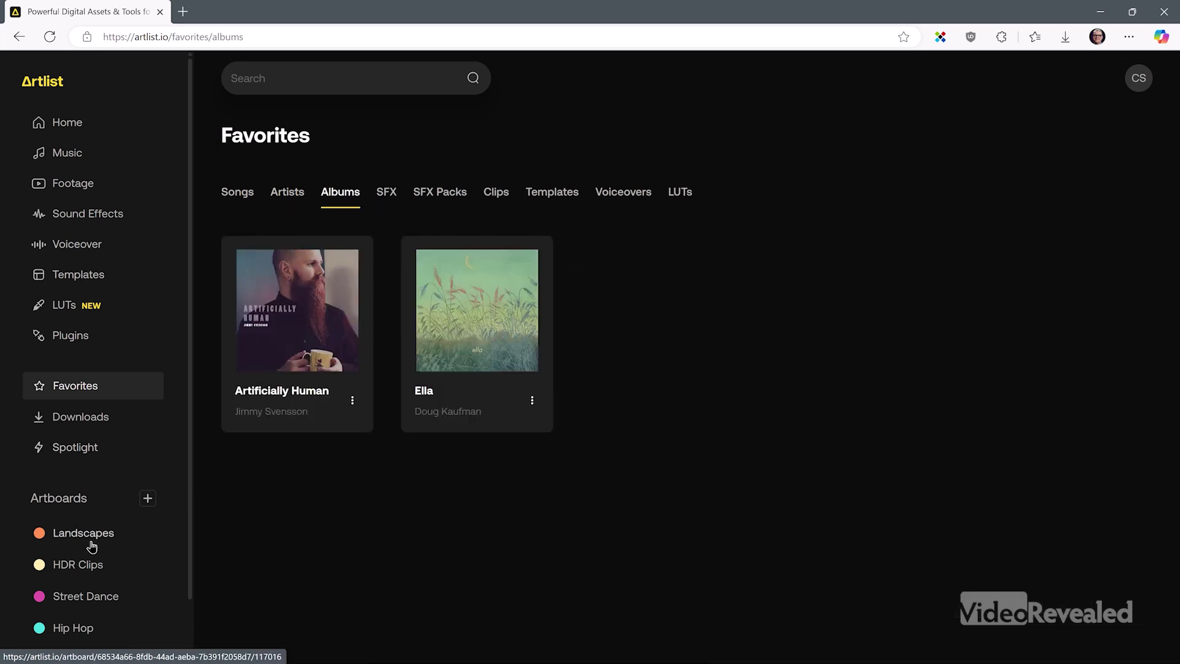
pyautogui.scroll(-1, 94, 549)
pyautogui.scroll(1, 98, 529)
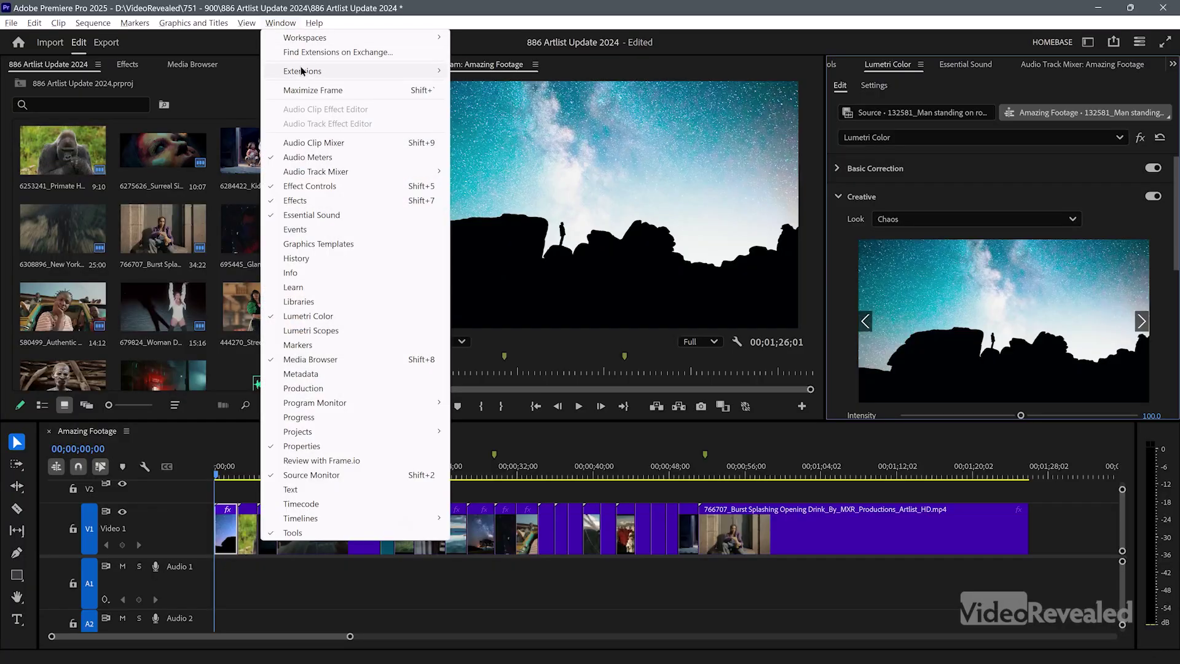
pyautogui.moveTo(301, 71)
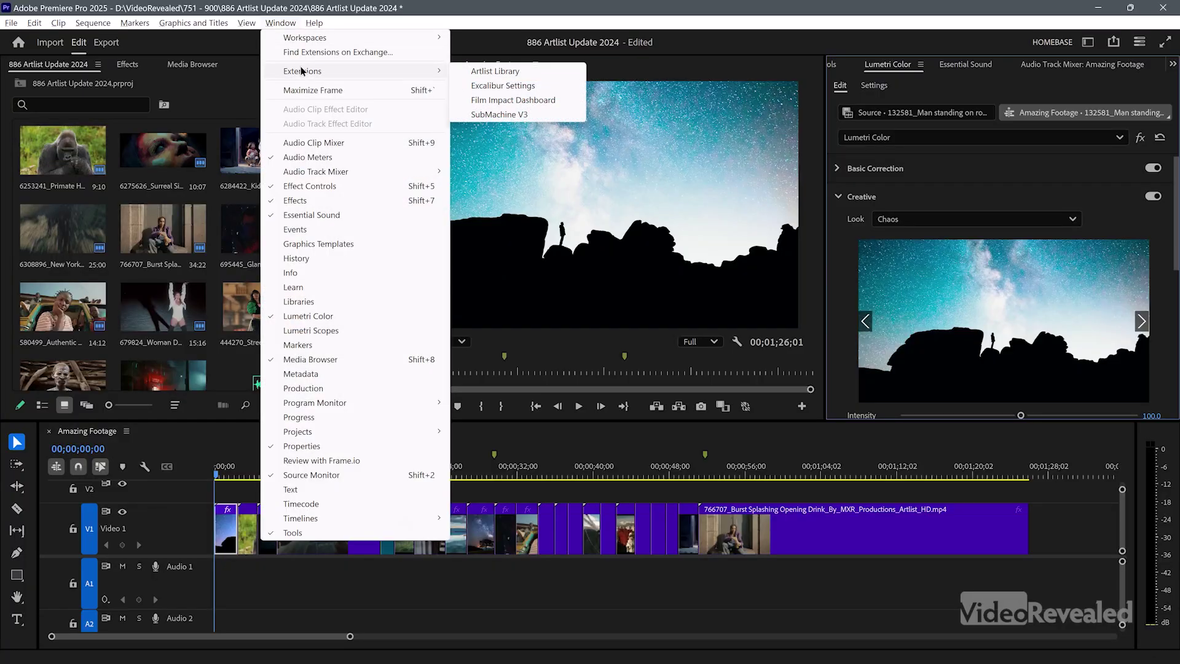
# Step: Open the Artlist Library extension, dock it beside the project bin, and widen the panel
pyautogui.click(500, 73)
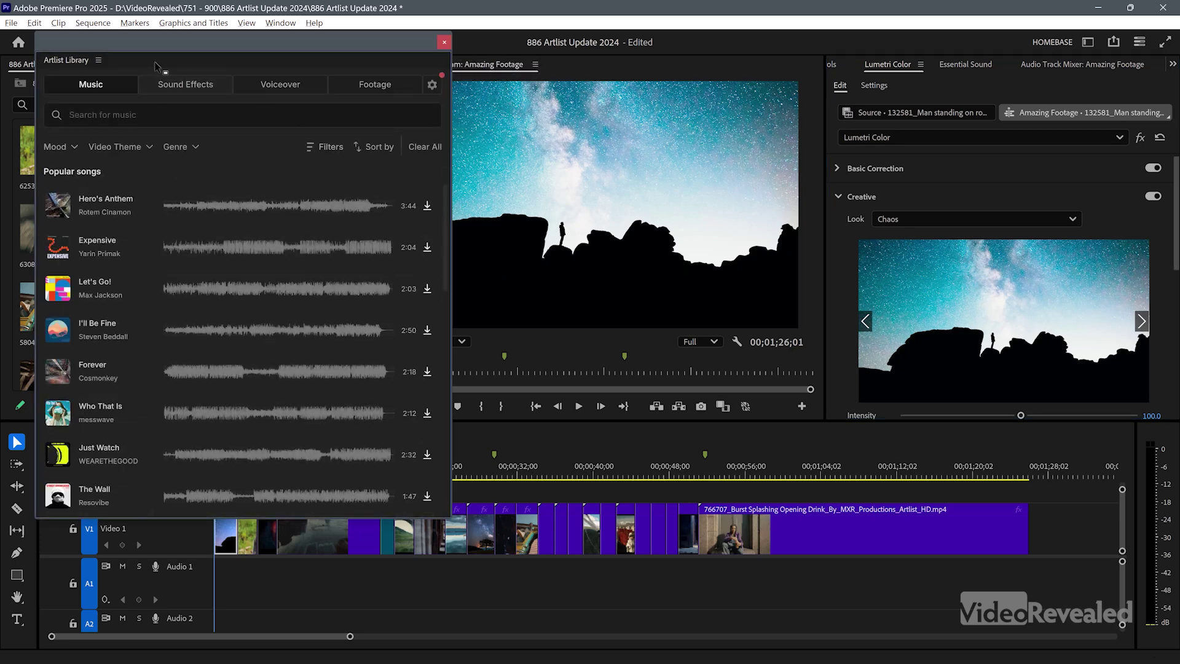
pyautogui.moveTo(173, 51); pyautogui.dragTo(470, 86)
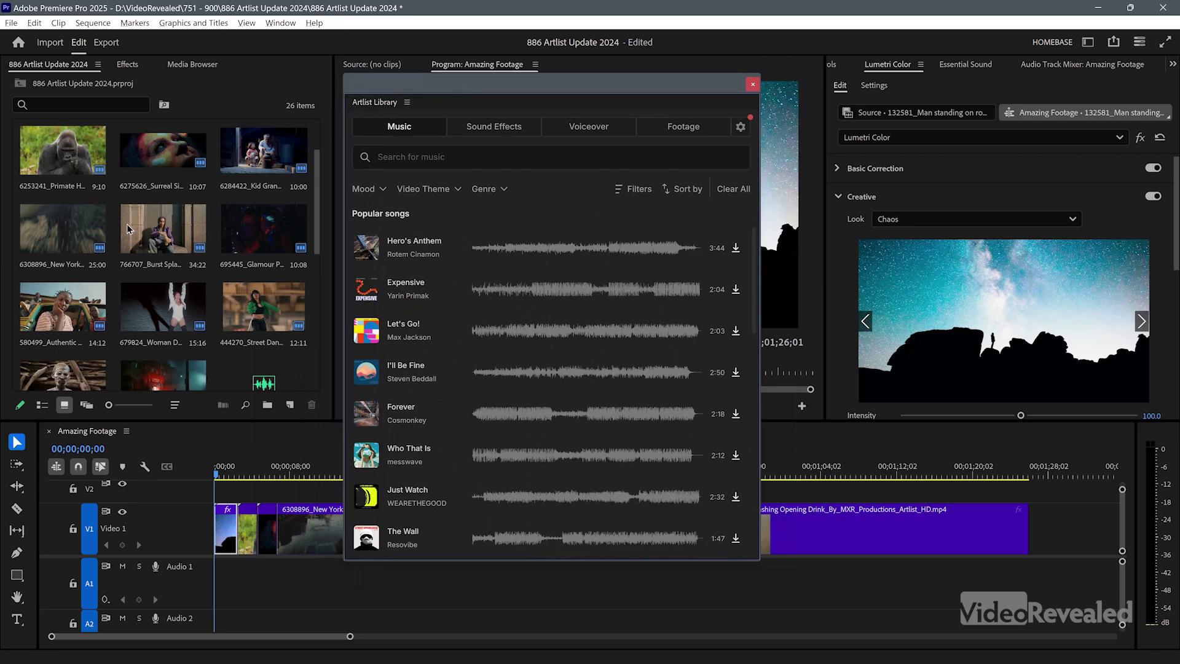
pyautogui.moveTo(394, 107); pyautogui.dragTo(197, 212)
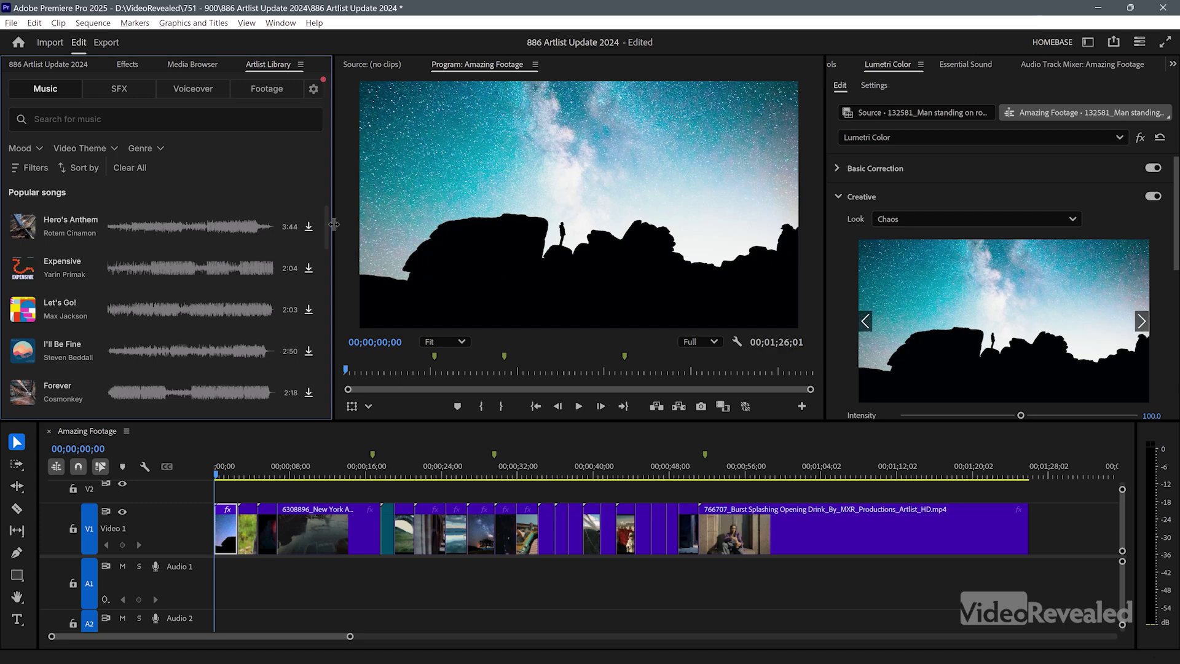
pyautogui.moveTo(335, 224); pyautogui.dragTo(367, 224)
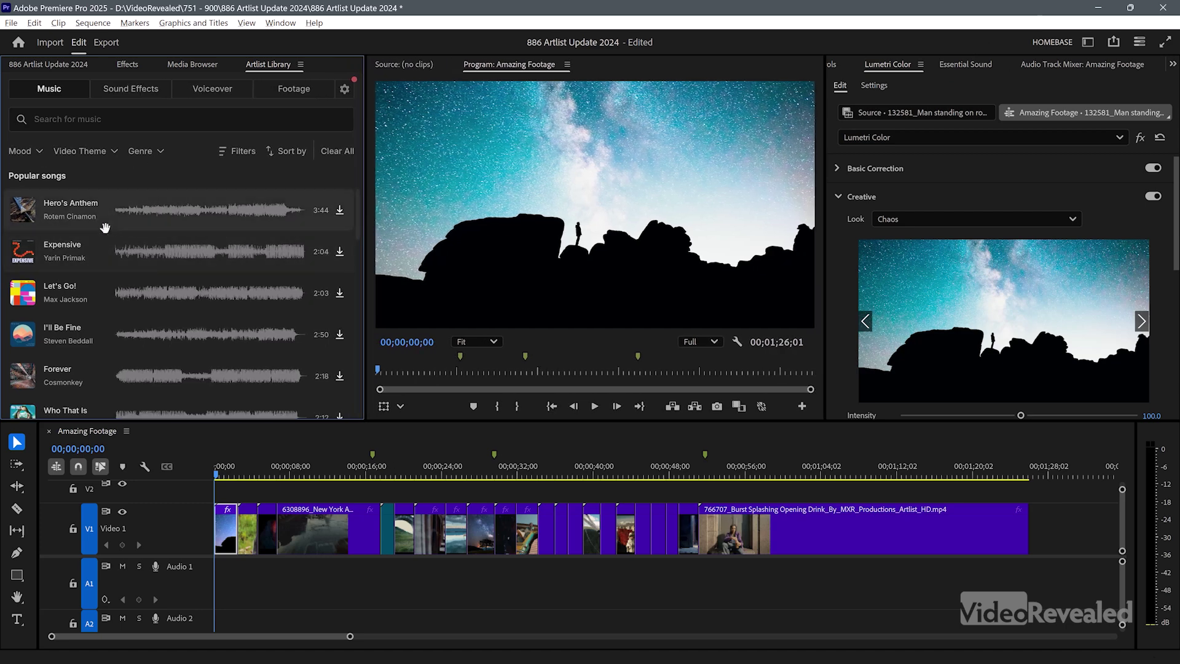
# Step: Preview and pause Hero's Anthem, then start a music search for 'eye of the stor'
pyautogui.click(23, 210)
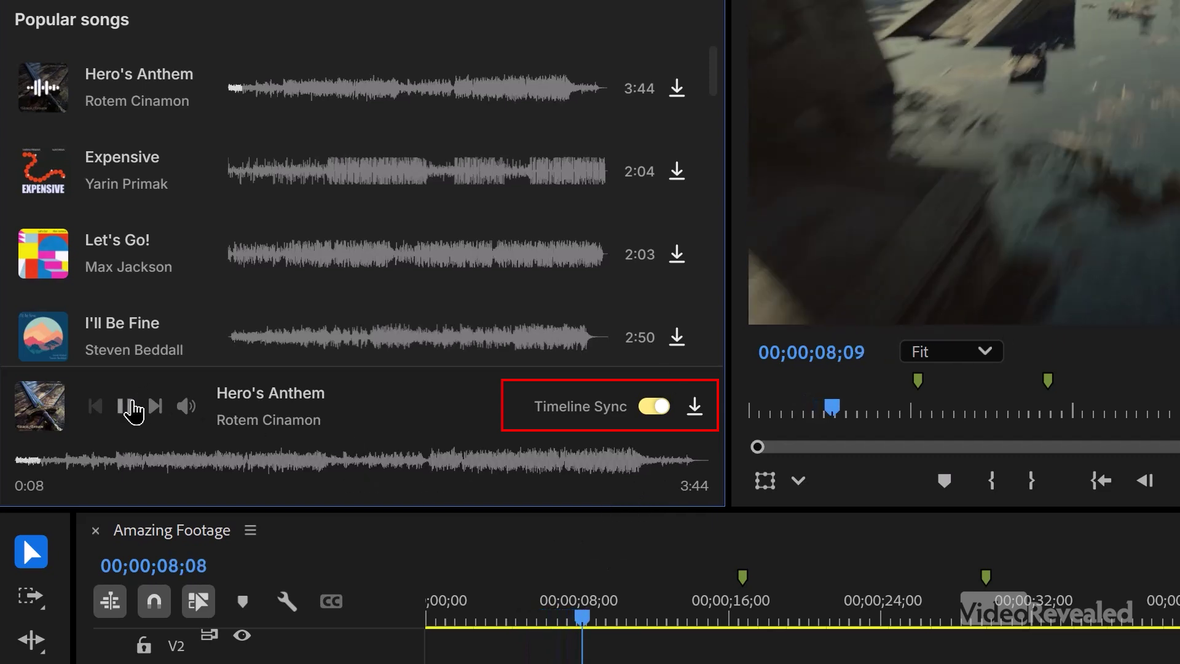
pyautogui.click(125, 407)
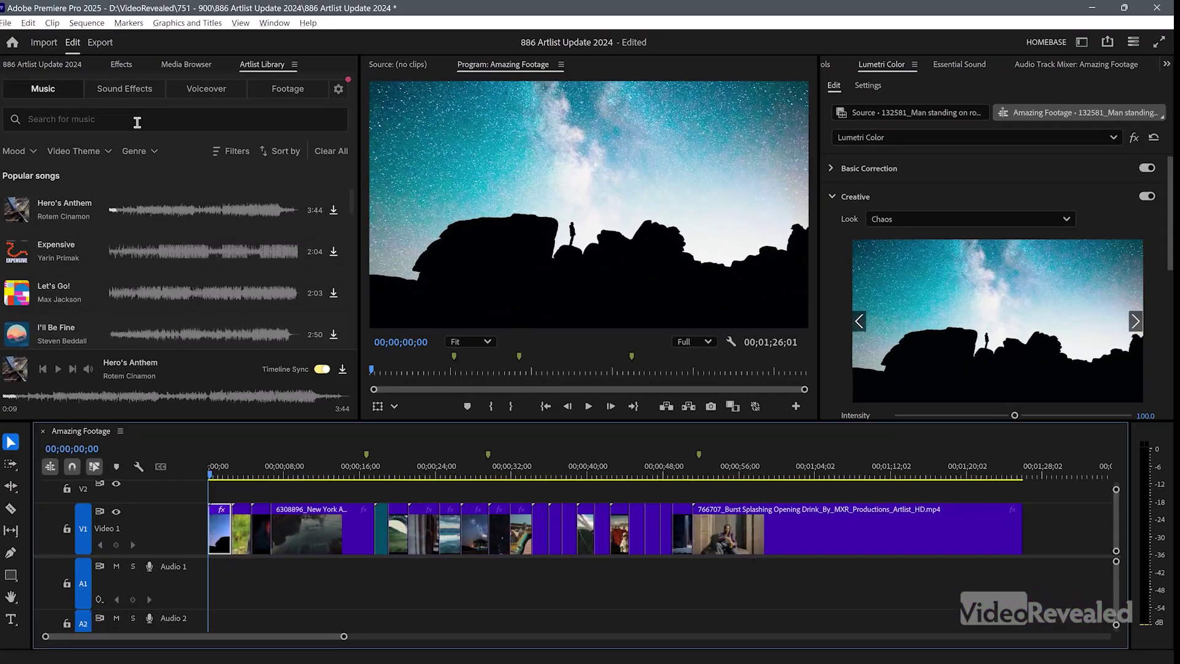
pyautogui.click(183, 54)
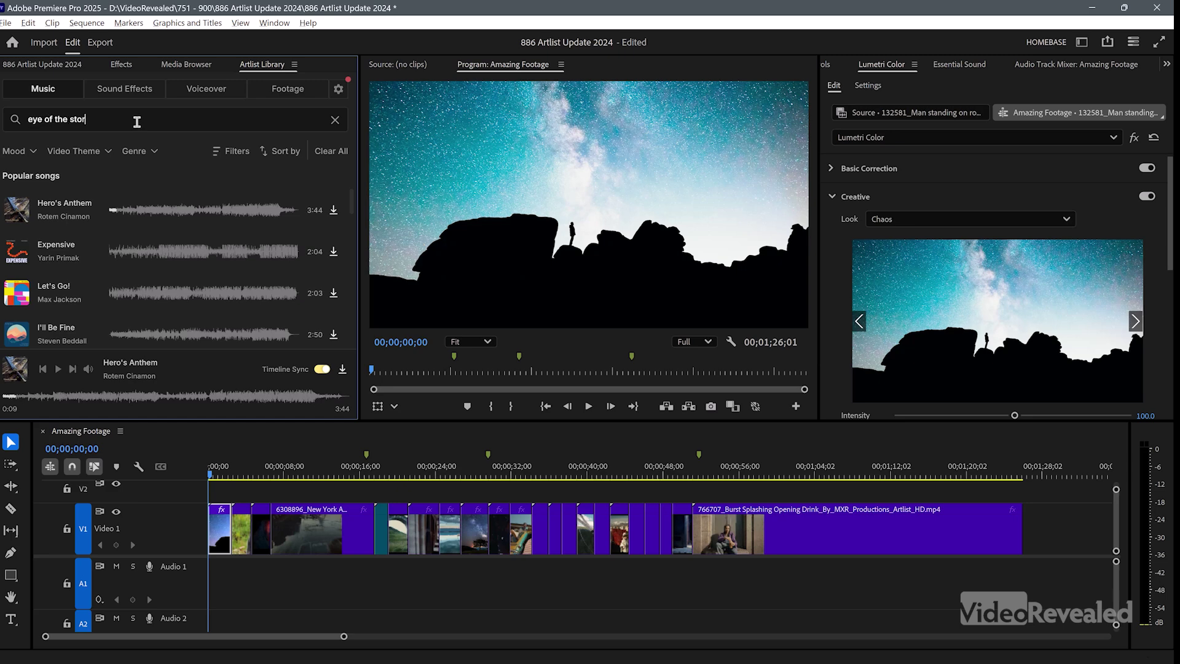
# Step: Search Eye of the Storm, preview the 2:01 track, then stop and scrub the playhead past 38 seconds
pyautogui.press('Return')
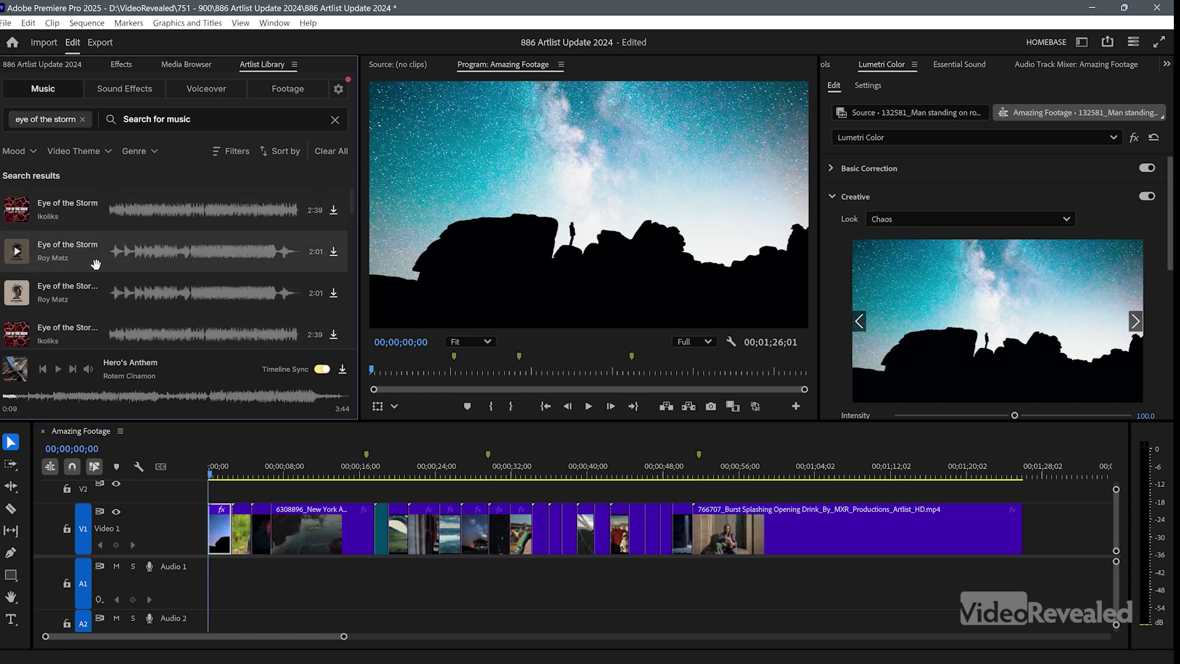
pyautogui.click(16, 254)
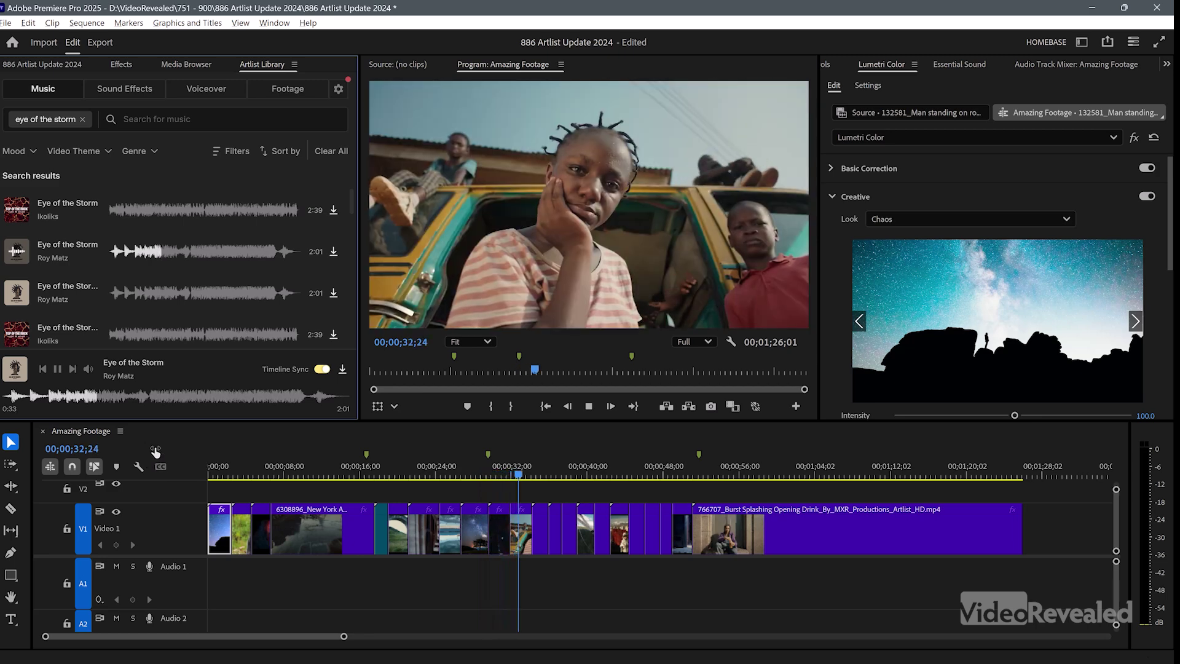
pyautogui.press('space')
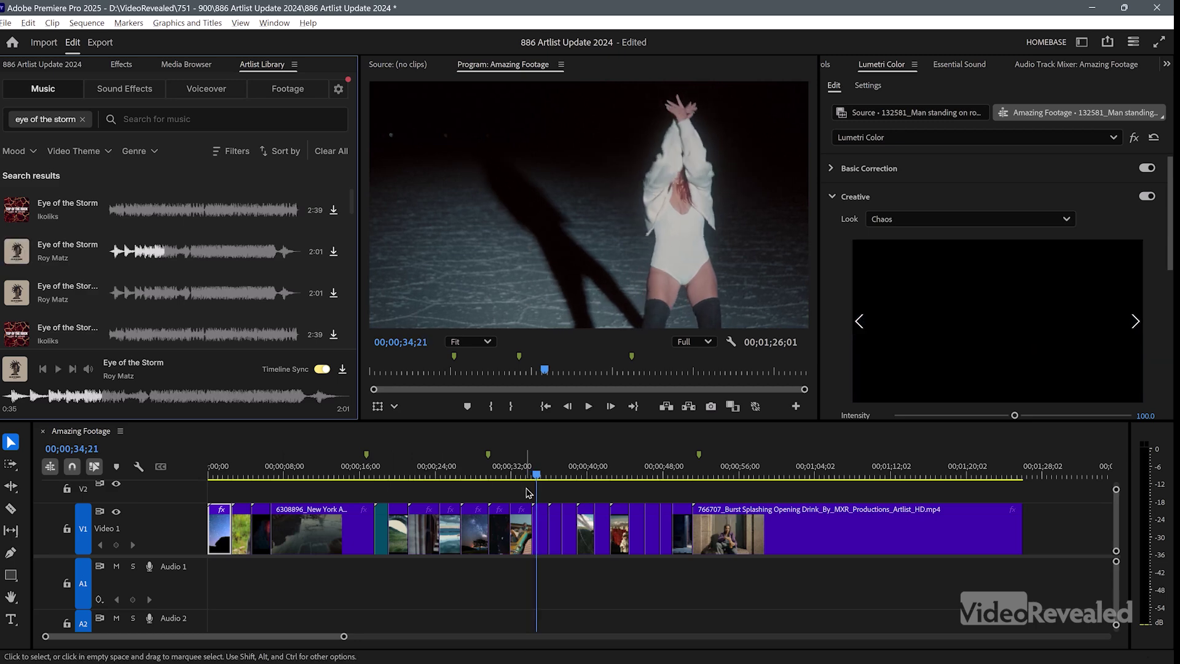
pyautogui.moveTo(532, 474); pyautogui.dragTo(522, 473)
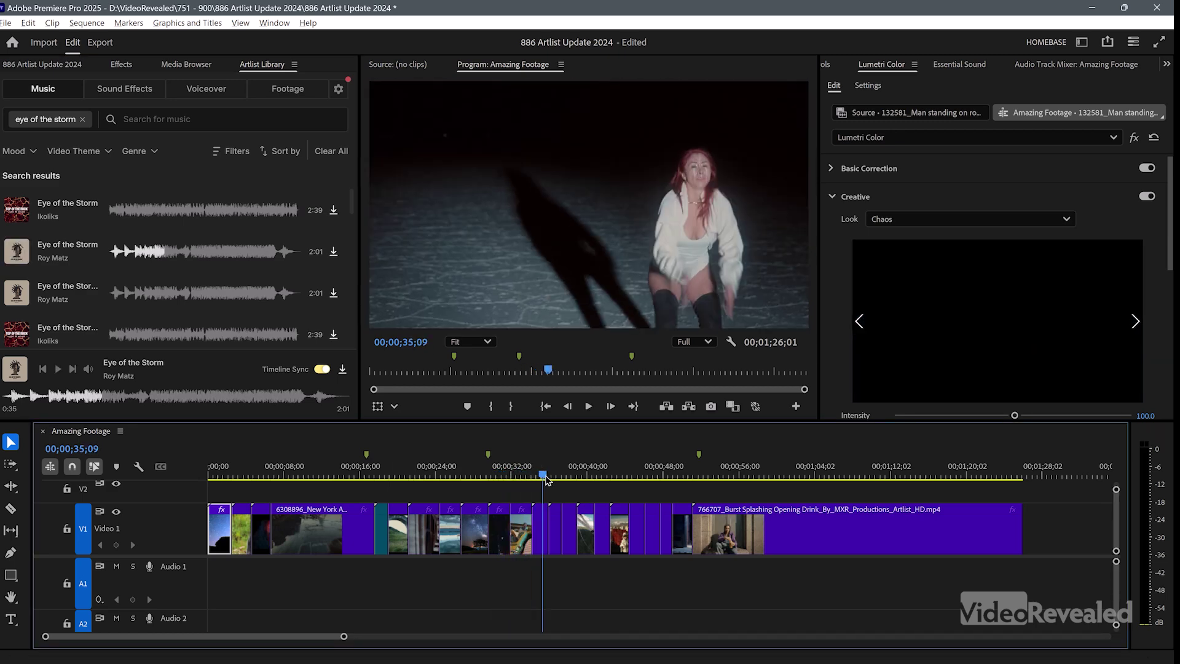
pyautogui.moveTo(580, 487); pyautogui.dragTo(866, 515)
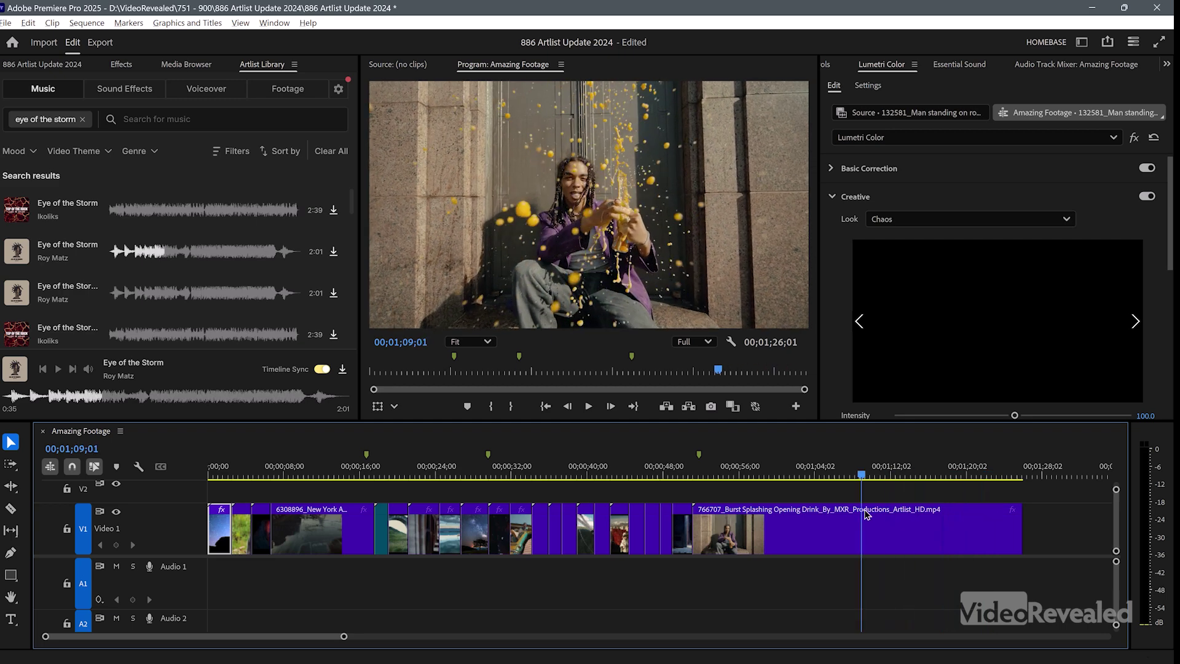
# Step: Download the 2:01 Eye of the Storm track, drop it onto Audio 1 and play the sequence
pyautogui.click(342, 372)
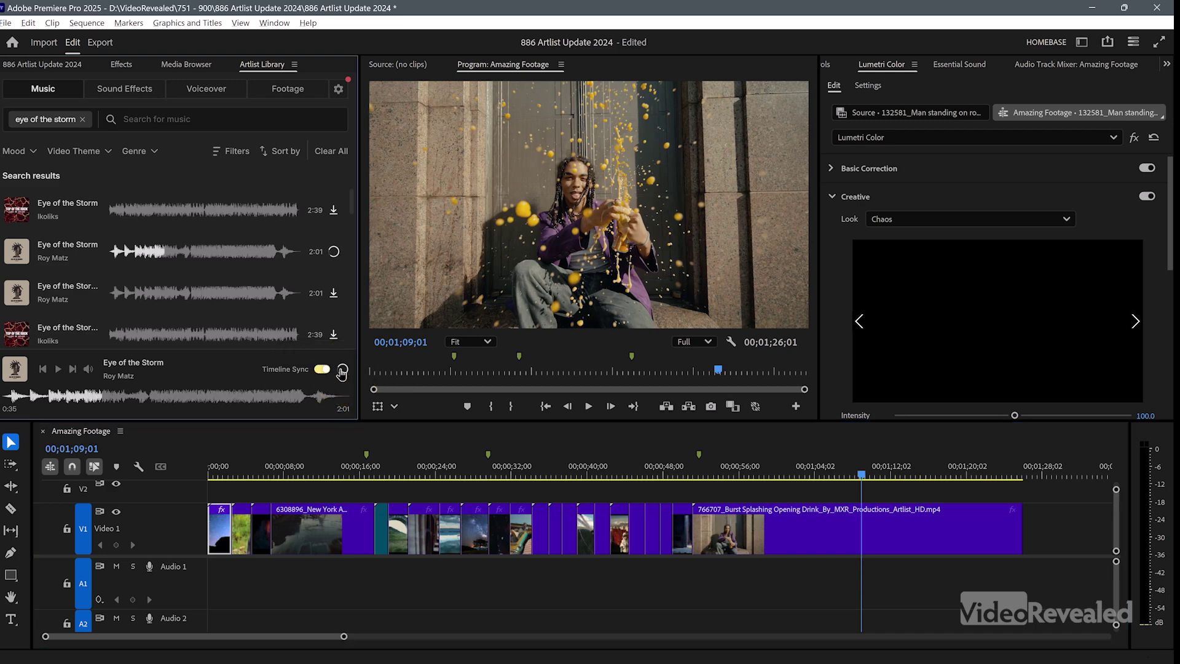
pyautogui.click(58, 64)
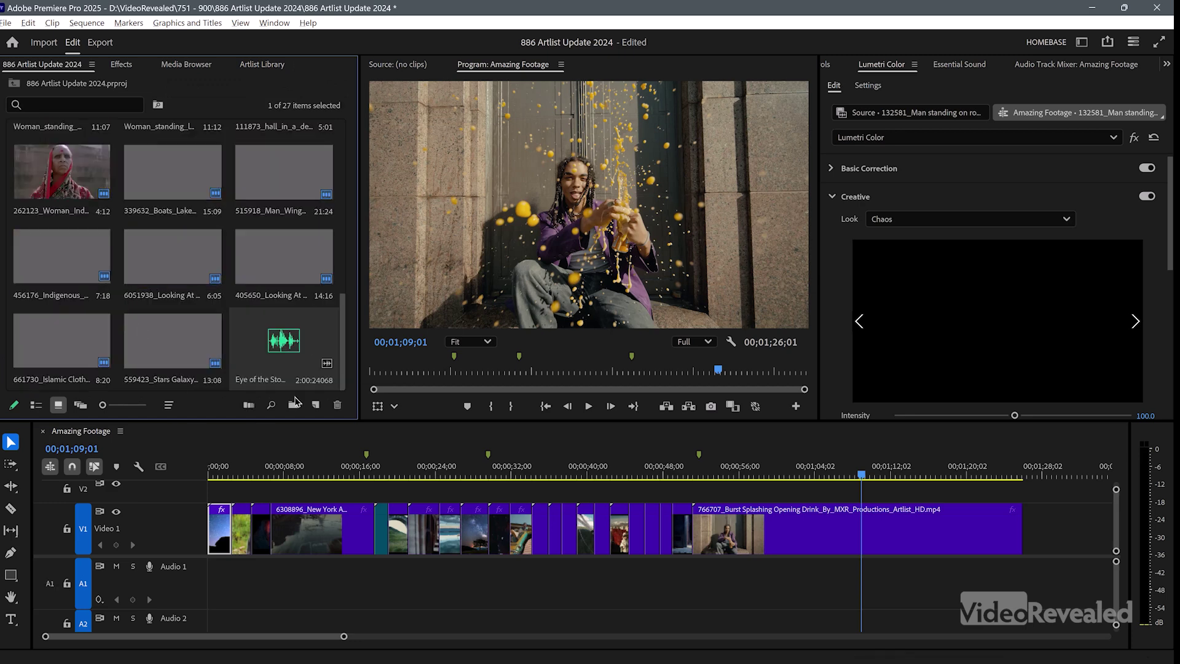
pyautogui.moveTo(287, 346); pyautogui.dragTo(207, 580)
pyautogui.press('space')
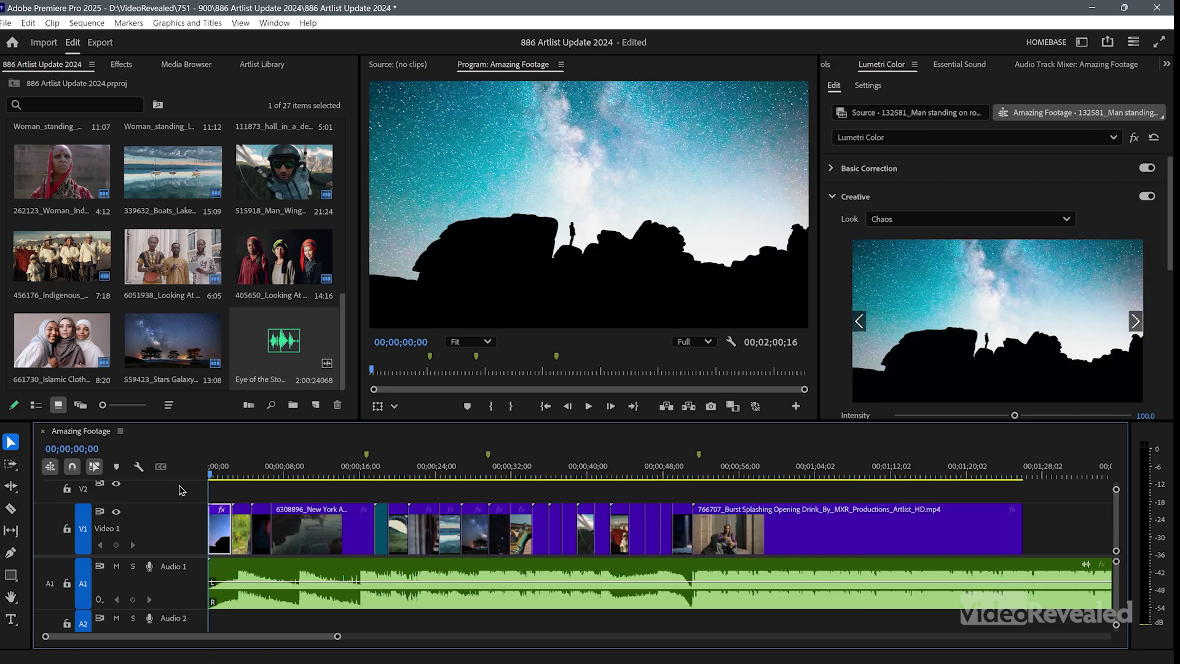
# Step: Play the Amazing Footage sequence full screen with Ctrl+`, exit, and stop at 00;00;11;27
pyautogui.hotkey('ctrl', '`')
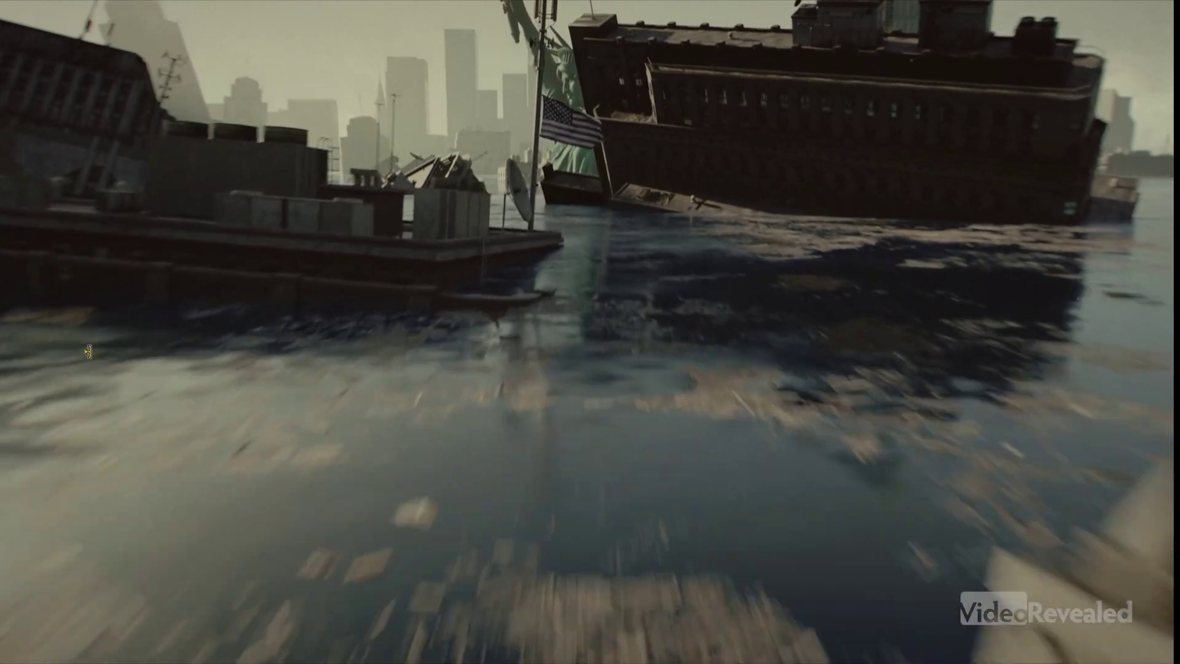
pyautogui.press('Escape')
pyautogui.press('space')
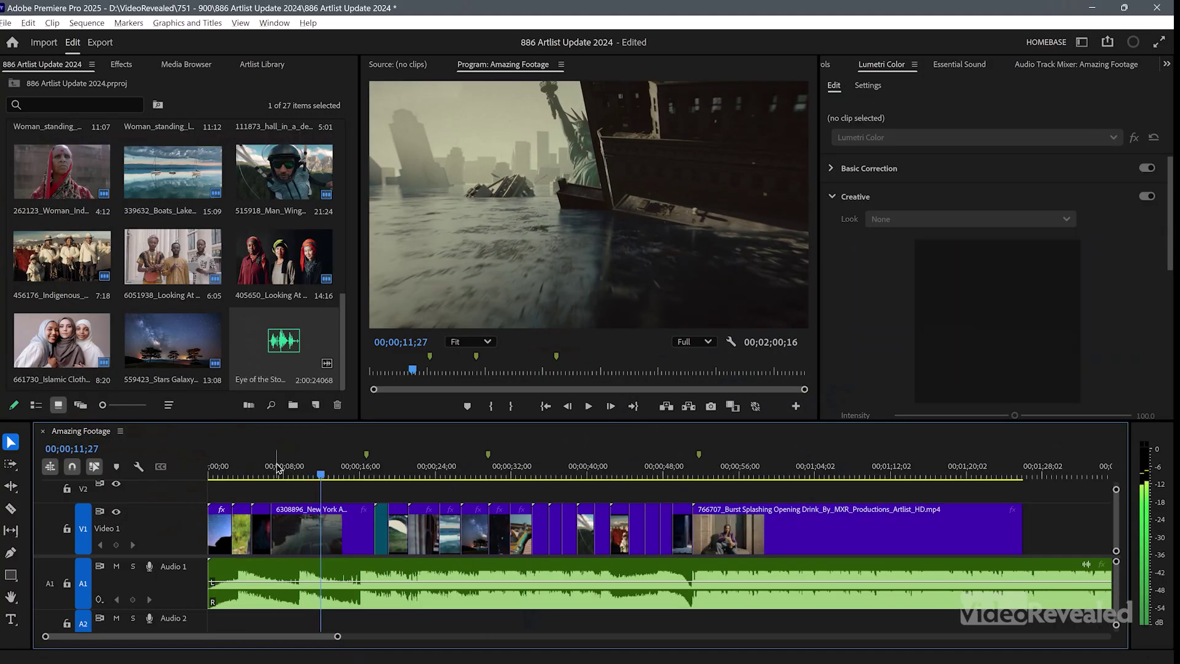
# Step: Reopen the Artist Library, browse Sound Effects, Voiceover, Footage and settings, then return to Music
pyautogui.click(260, 65)
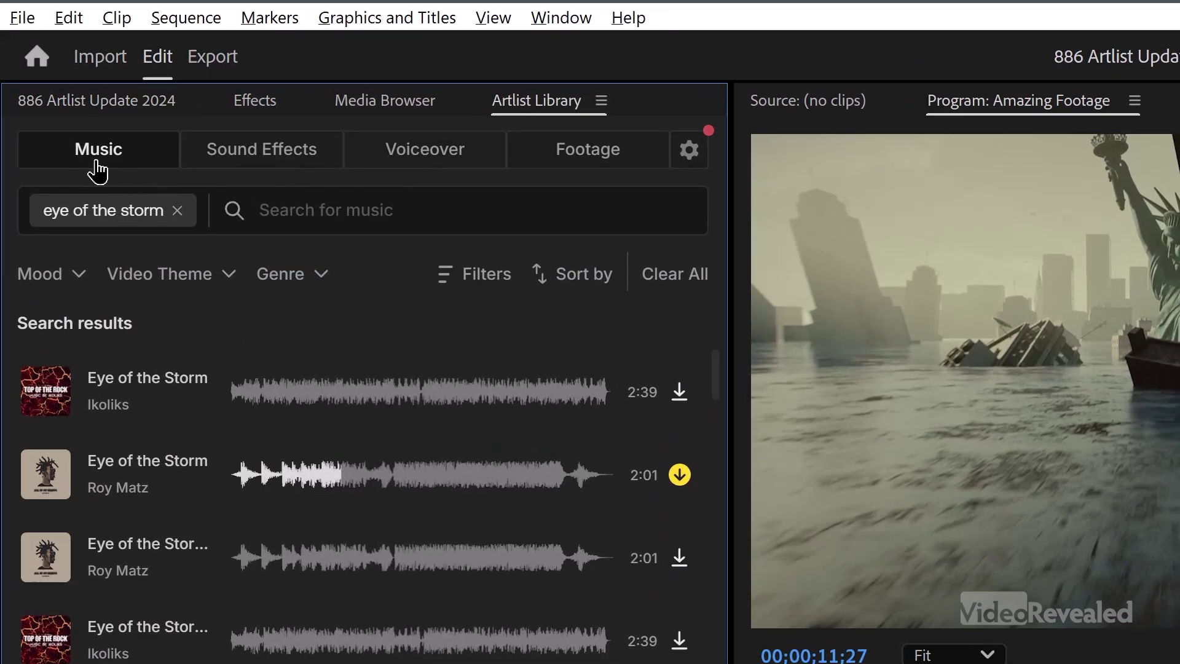
pyautogui.click(246, 151)
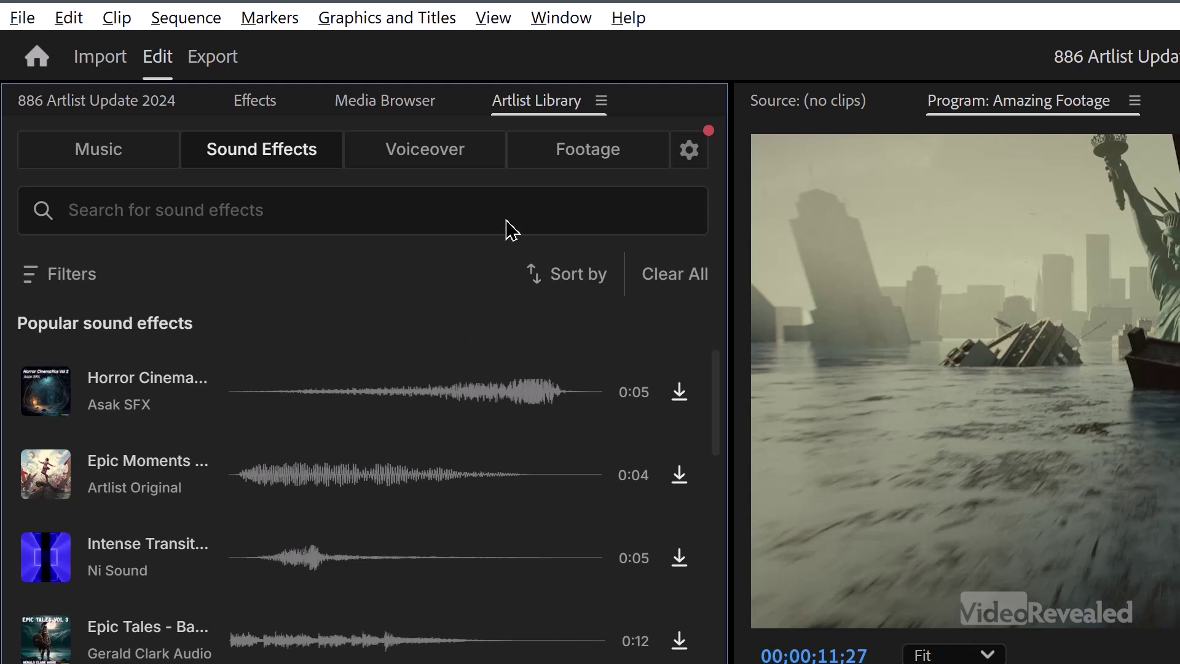
pyautogui.click(414, 162)
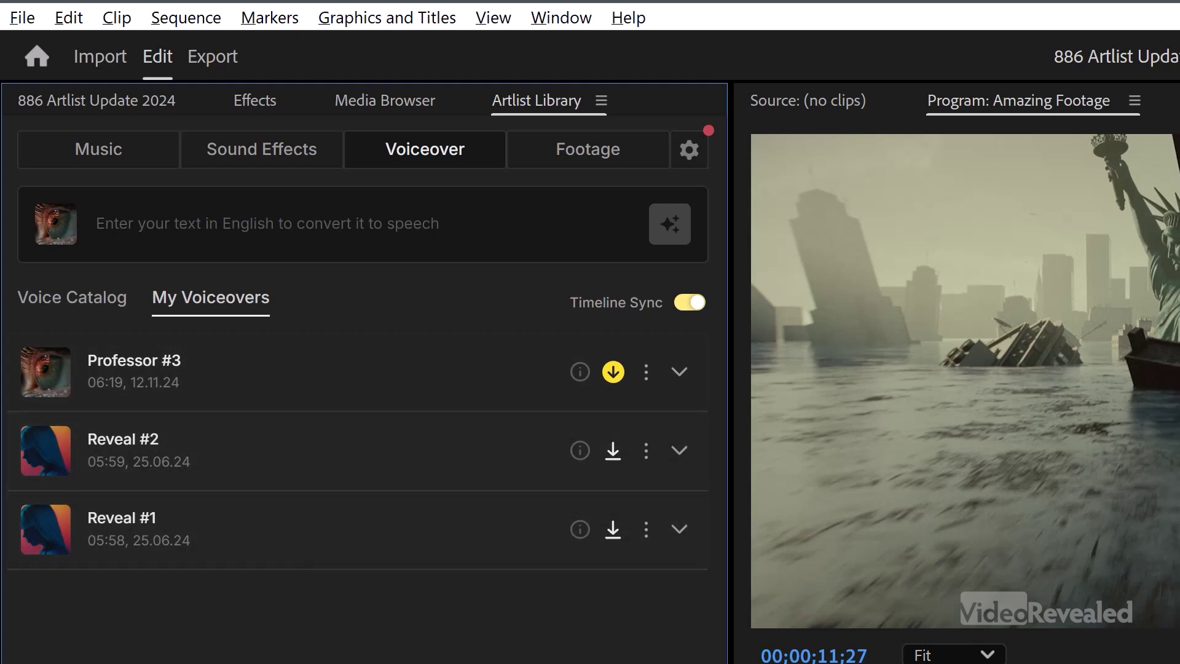
pyautogui.click(569, 159)
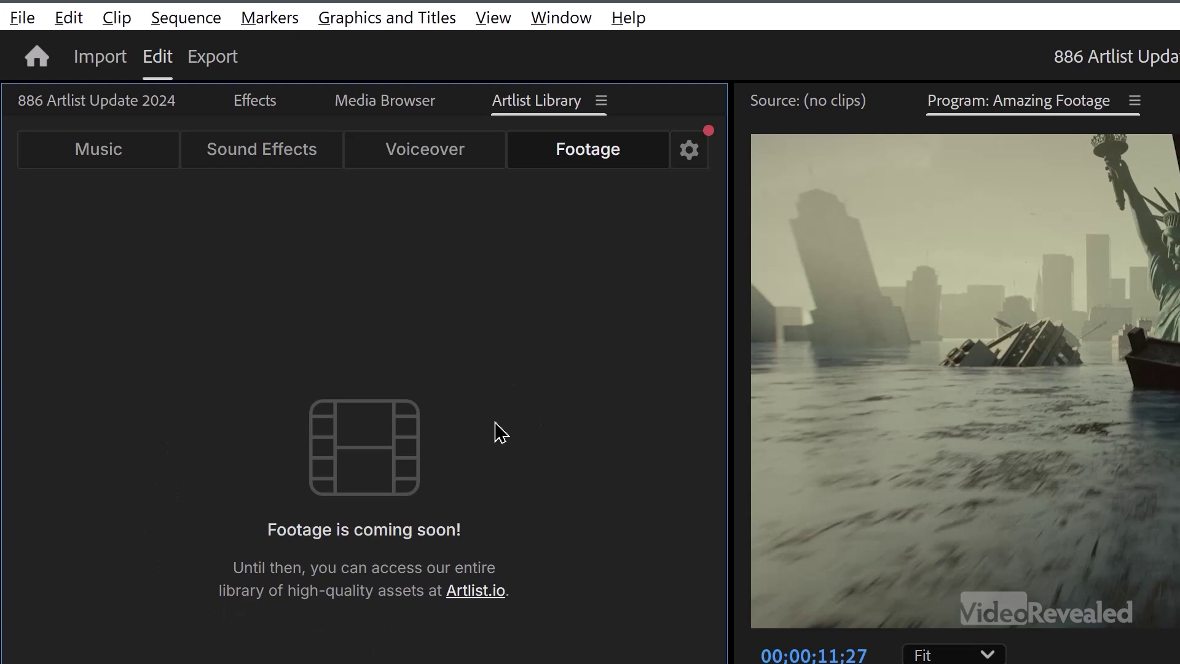
pyautogui.click(689, 150)
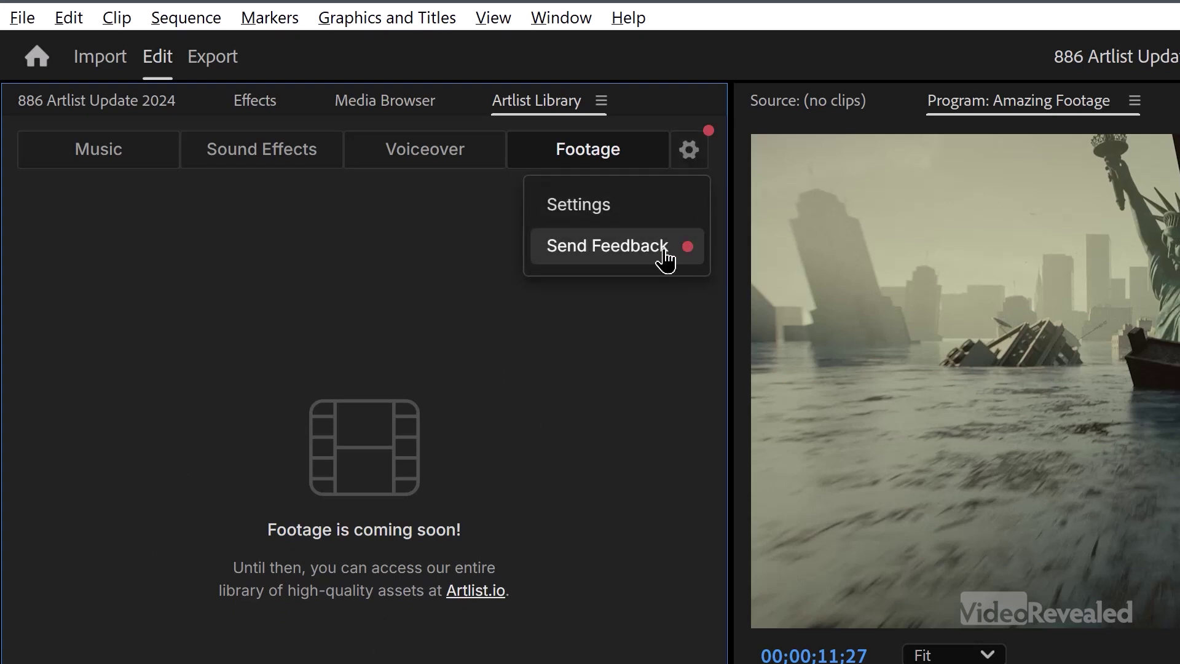
pyautogui.click(109, 151)
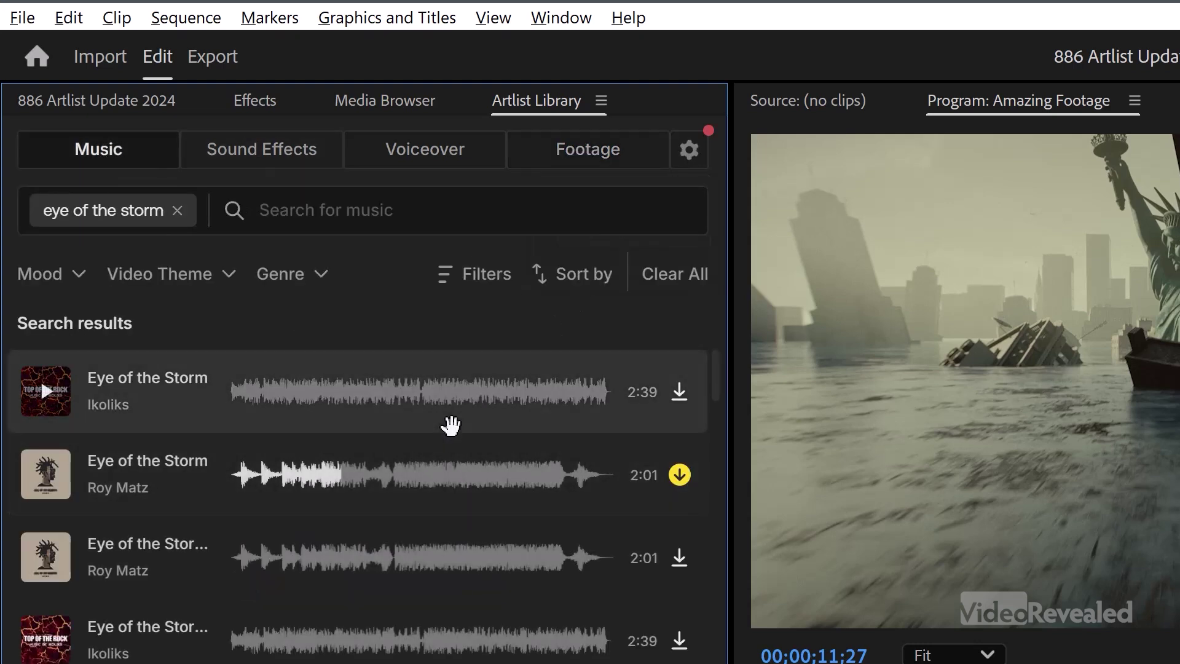